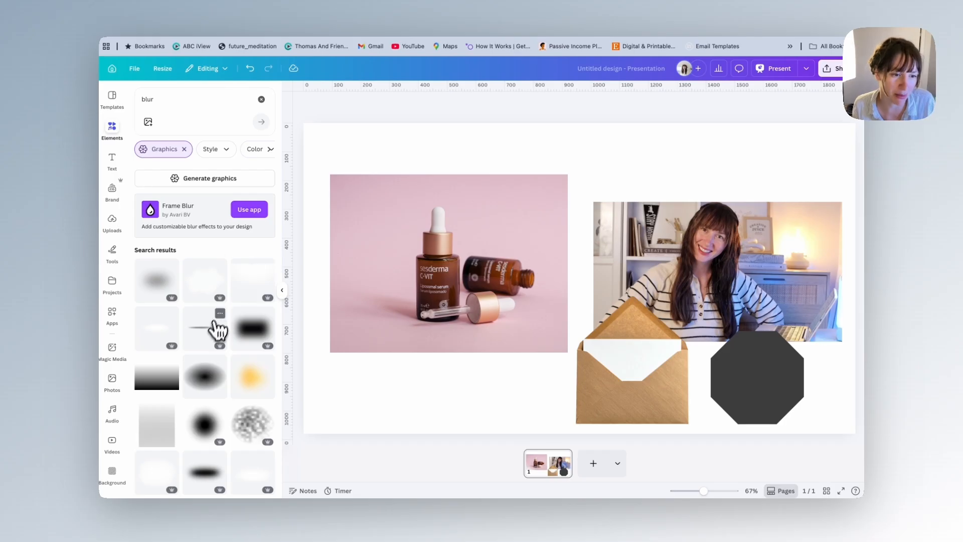
Step: Place the thin blurred shadow graphic under the product photo's bottom edge, enlarge it and send it to the back
left_click_drag(417, 337, 377, 351)
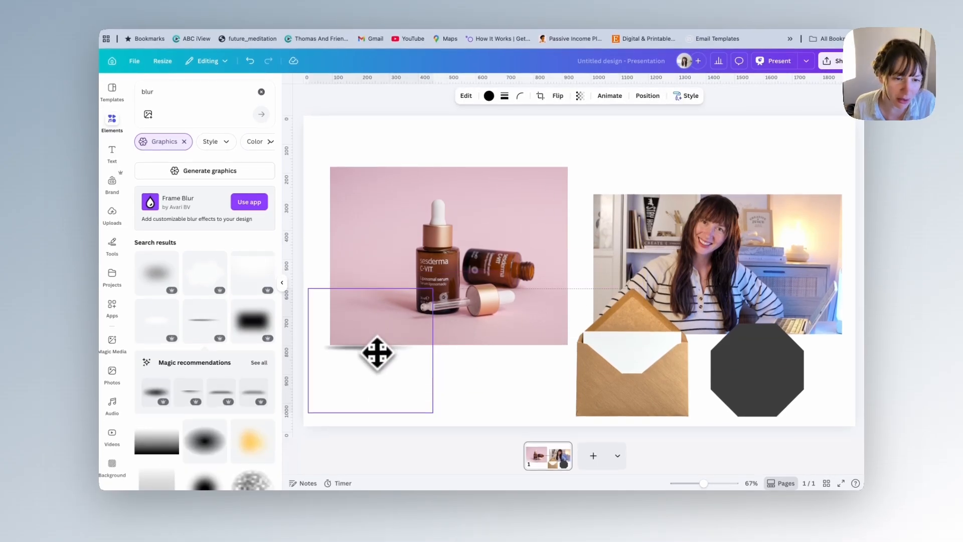
left_click_drag(434, 406, 564, 427)
left_click_drag(413, 394, 424, 342)
right_click(424, 341)
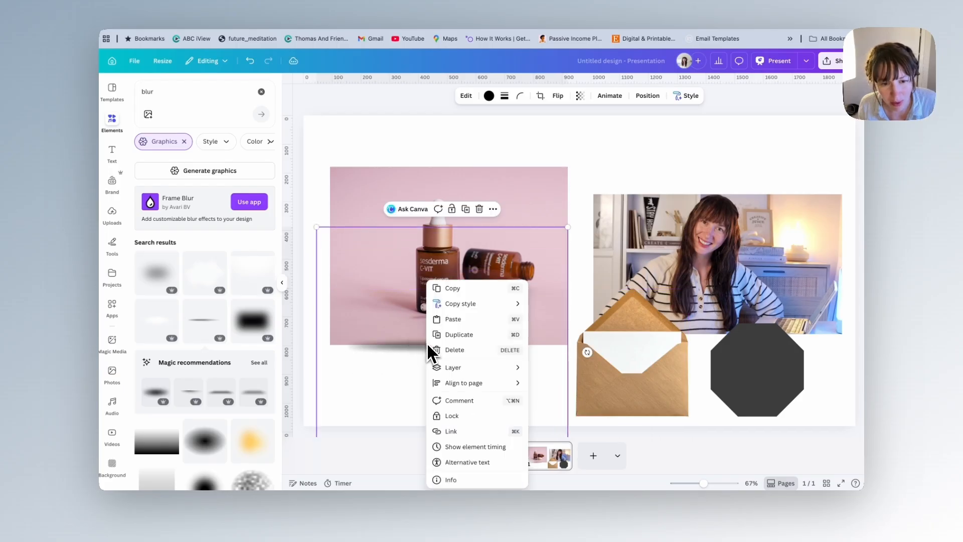
mouse_move(502, 367)
left_click(563, 413)
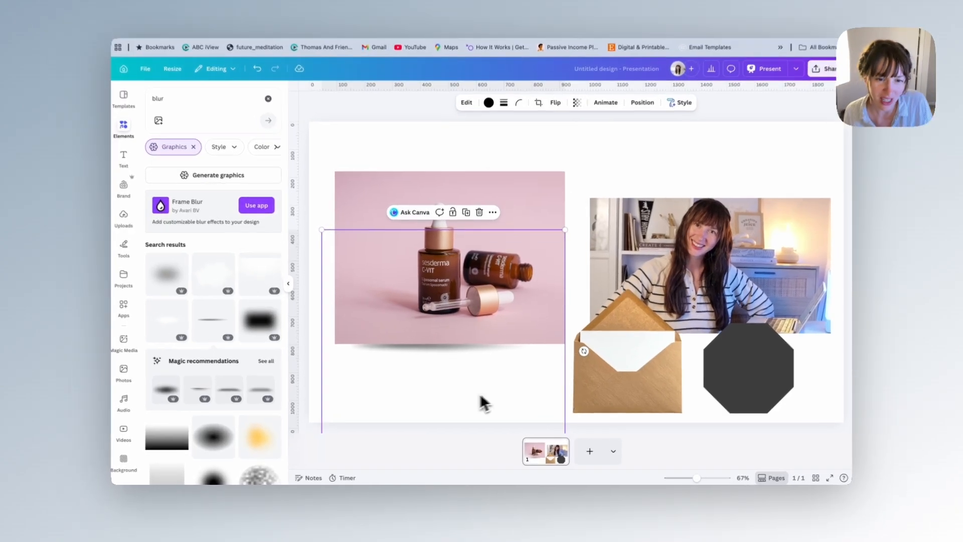
Step: Shift the blurred shadow graphic to the right along the photo's edge and remove it from the page
mouse_move(481, 400)
left_mouse_down()
mouse_move(496, 406)
mouse_move(486, 400)
left_mouse_up()
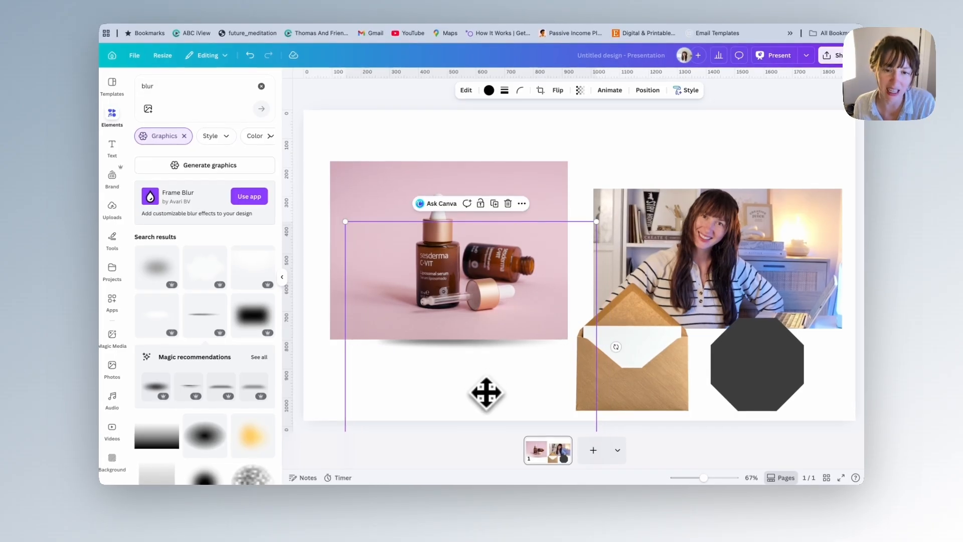
key("Escape")
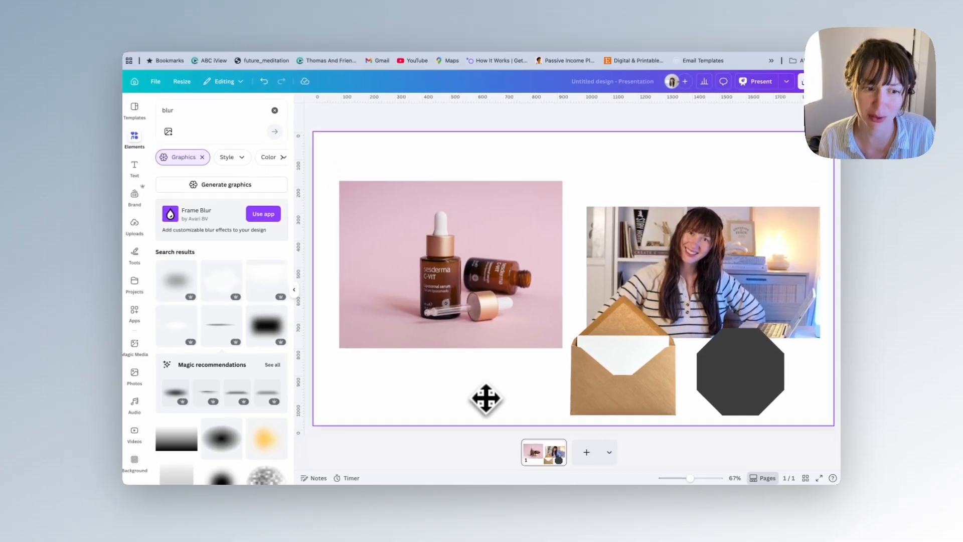
Step: Look through the Magic Studio tools for the product photo and remove its pink background with BG Remover
left_click(409, 233)
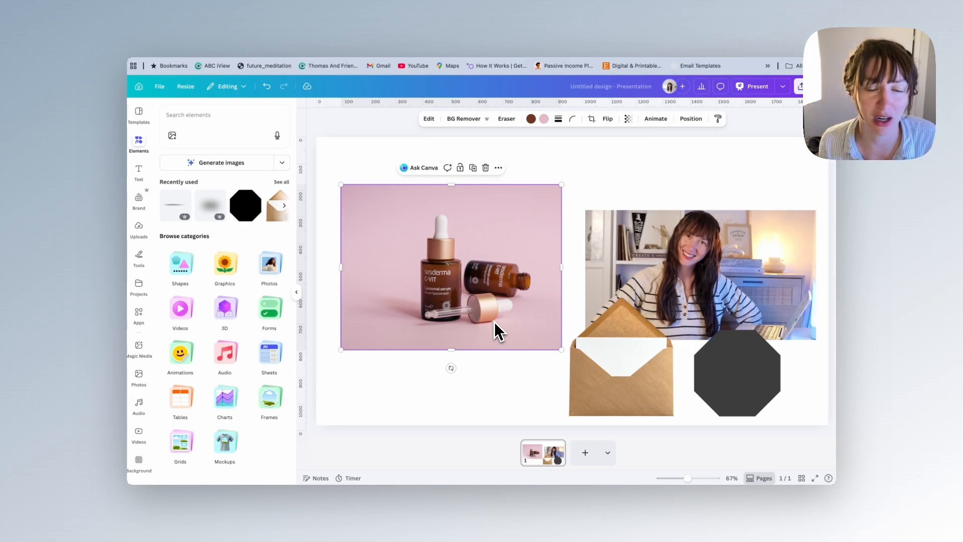
left_click(429, 119)
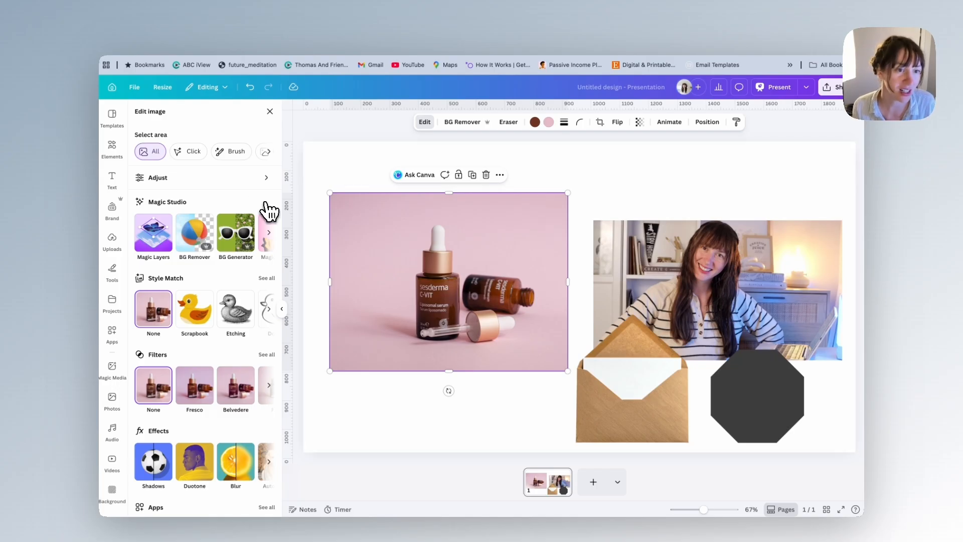
left_click(269, 235)
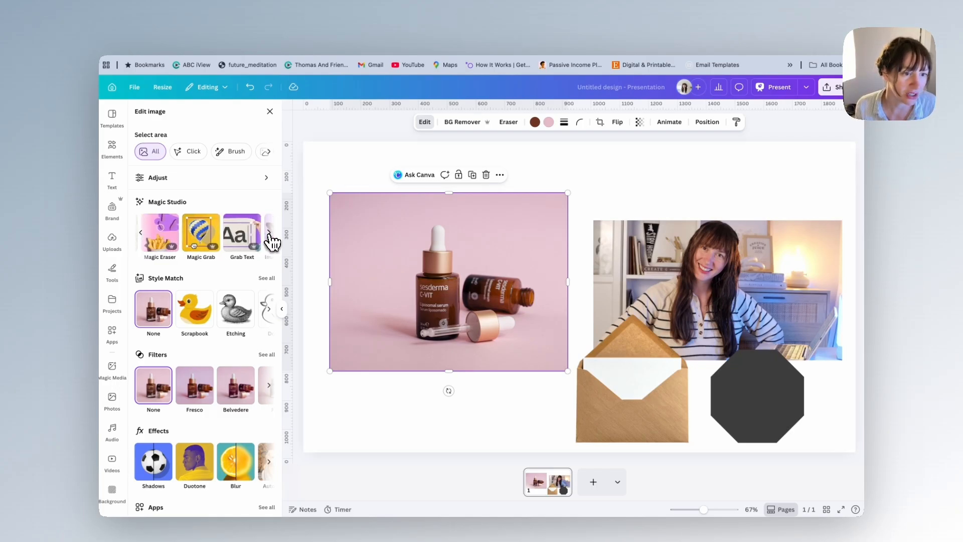
left_click(269, 234)
left_click(141, 236)
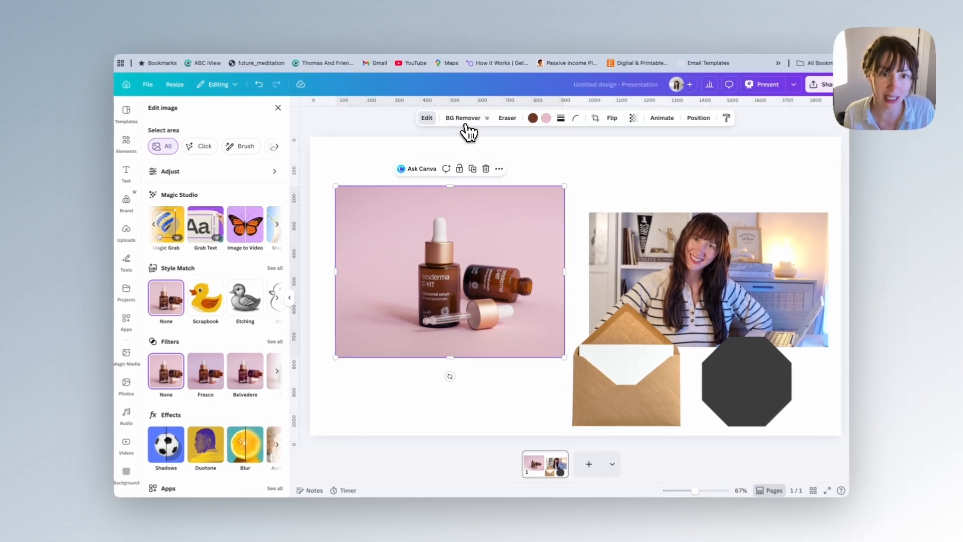
left_click(463, 119)
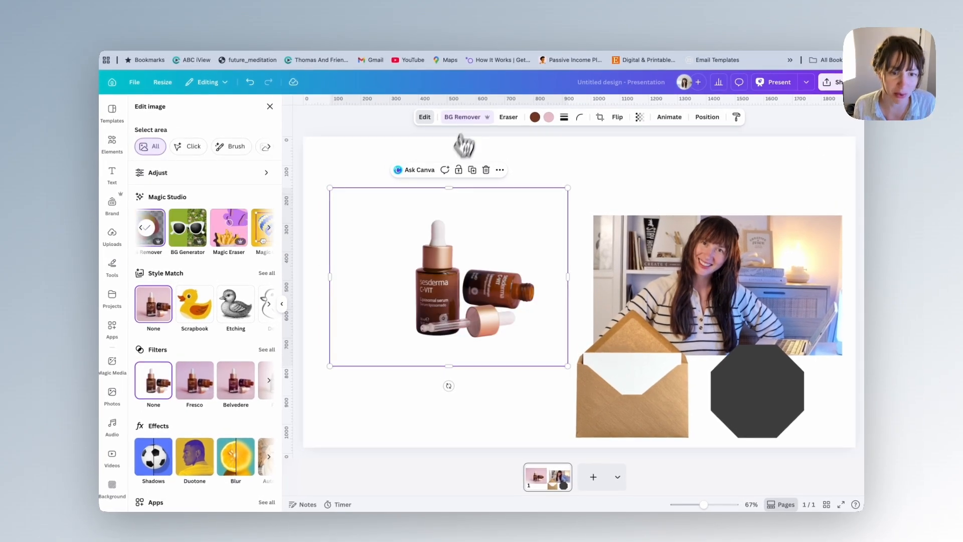
Step: Add a light paper texture from a search for "paper" and bring the bottle cutout to the front
left_click(118, 150)
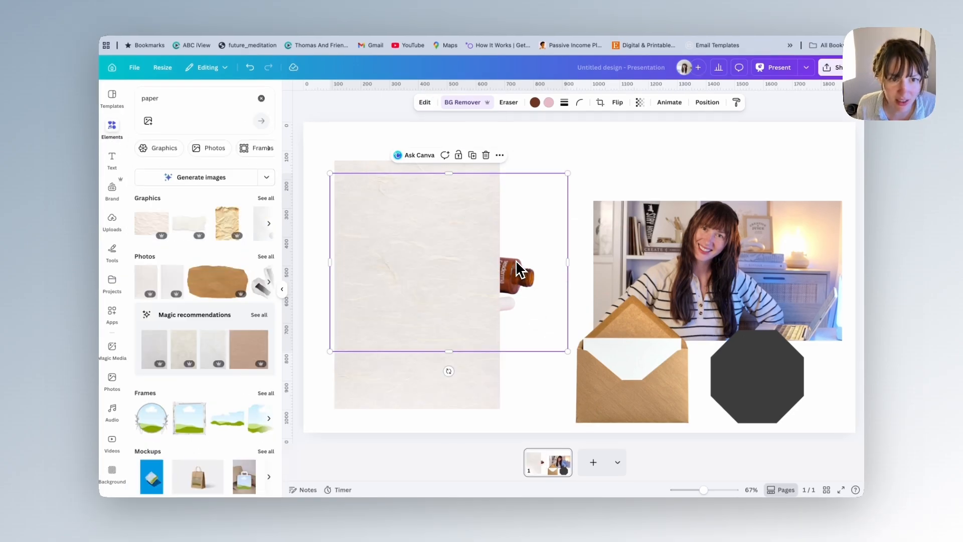
right_click(520, 270)
mouse_move(580, 347)
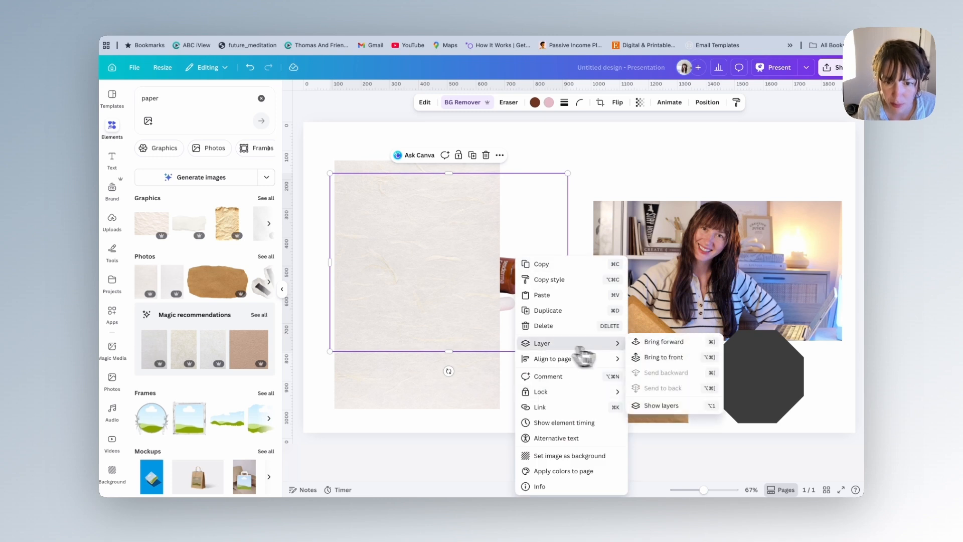
left_click(664, 357)
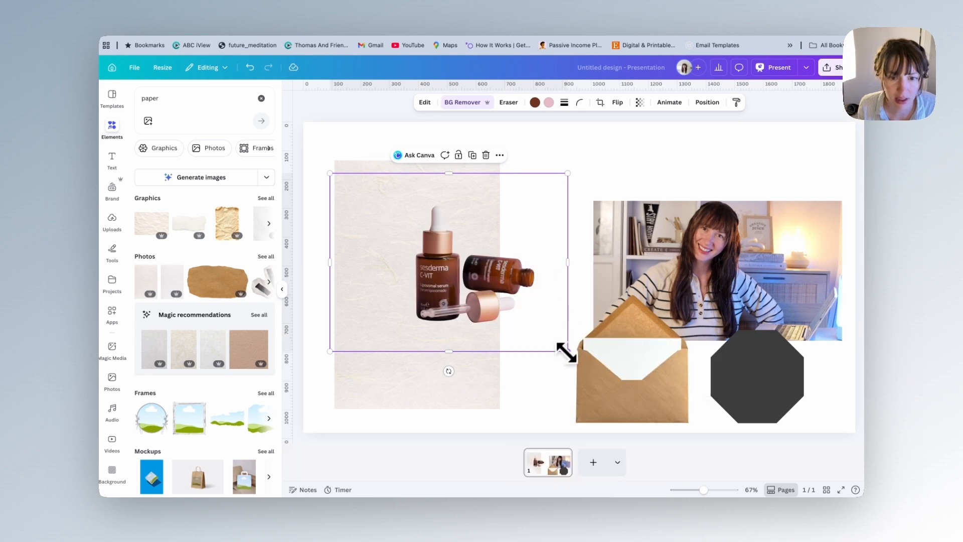
Step: Scale the bottle cutout down slightly and position it in the middle of the paper texture
left_click_drag(567, 351, 539, 333)
left_click_drag(476, 303, 404, 314)
left_click(517, 344)
Step: Duplicate the bottle cutout and place the copy to the right of the original
left_click(410, 323)
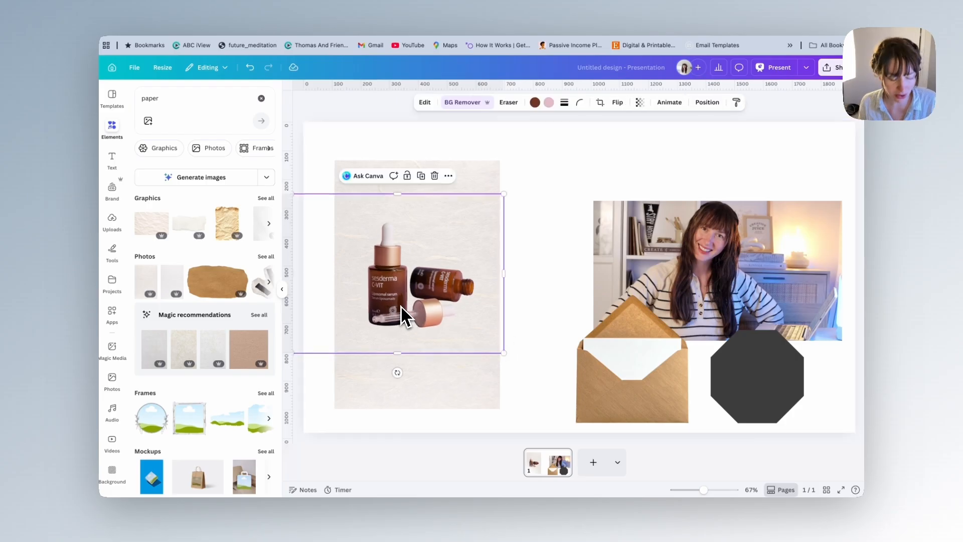
key("super+d")
left_click_drag(398, 318, 504, 313)
Step: Apply a custom Duotone effect to the original bottle cutout, with black highlights and shadows at intensity 100
left_click(370, 295)
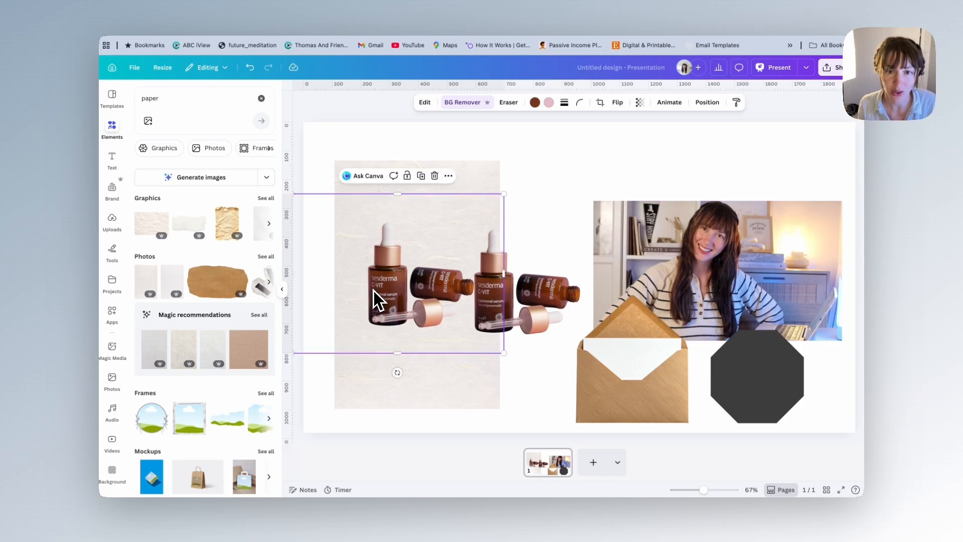
right_click(373, 290)
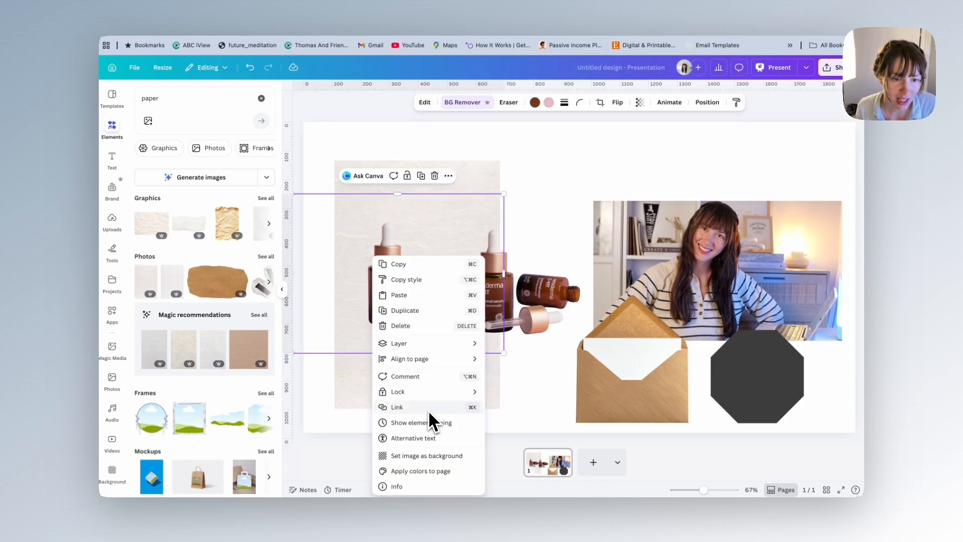
key("Escape")
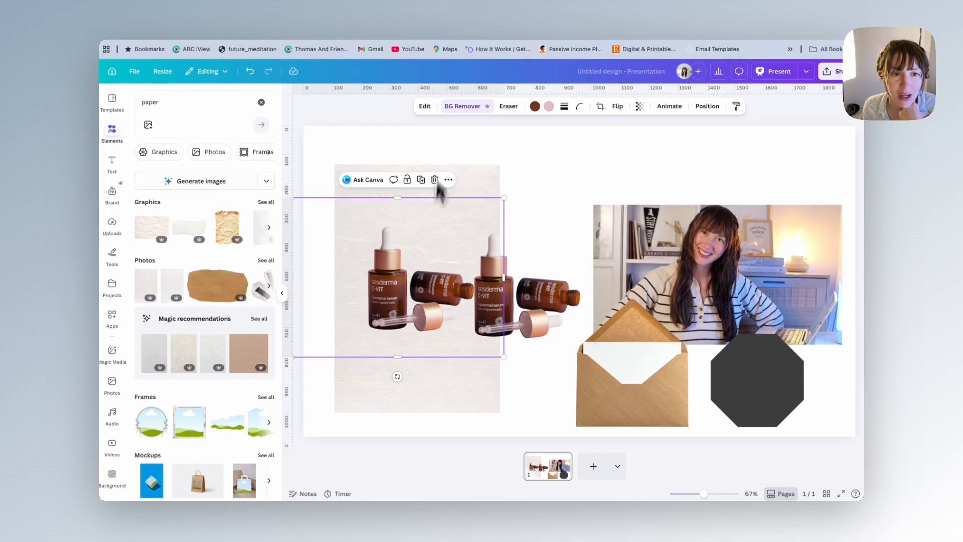
left_click(426, 107)
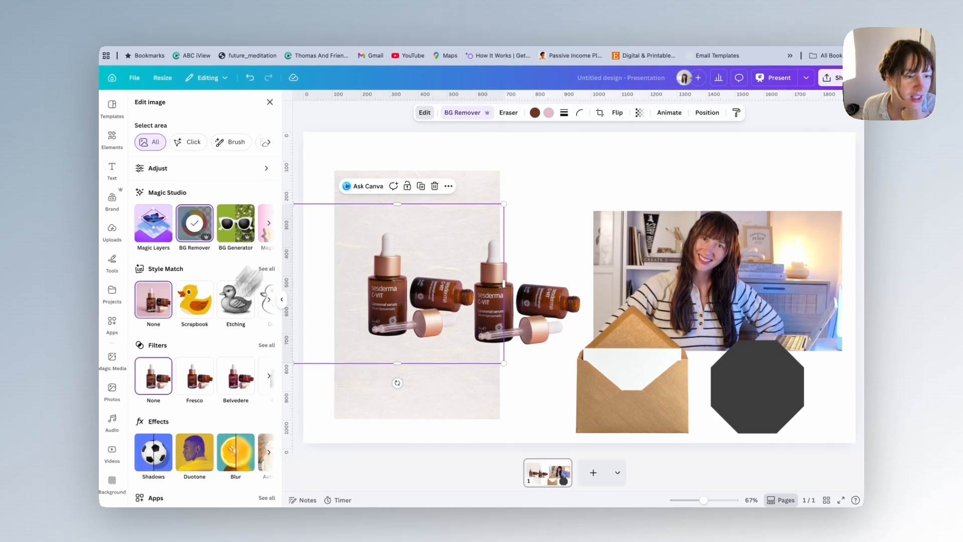
scroll(181, 411, "down", 3)
left_click(195, 407)
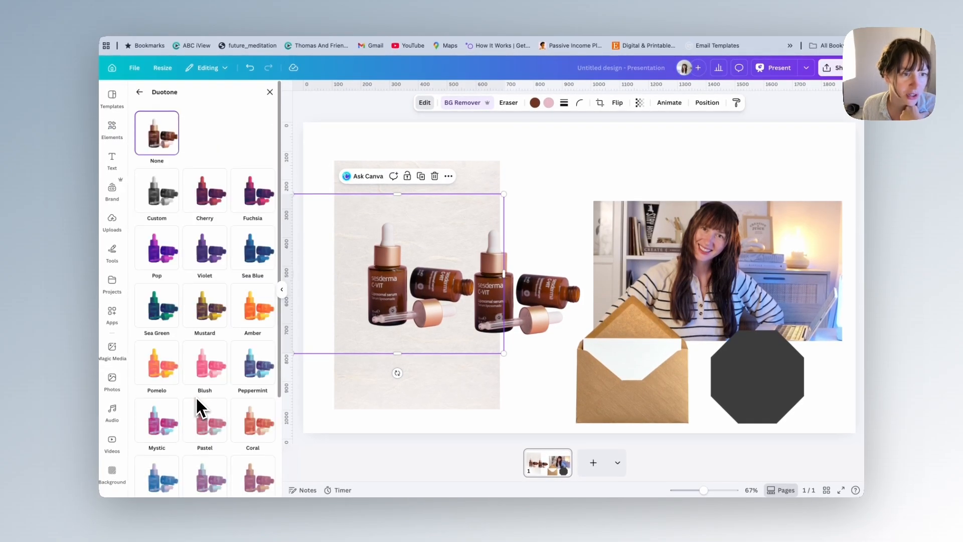
left_click(163, 209)
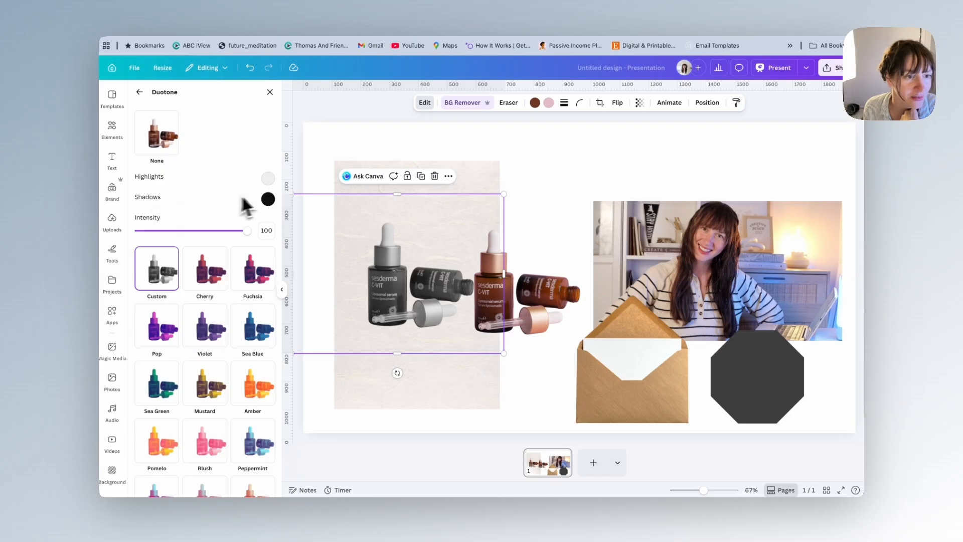
left_click(268, 179)
left_click_drag(292, 225, 381, 252)
left_click(196, 183)
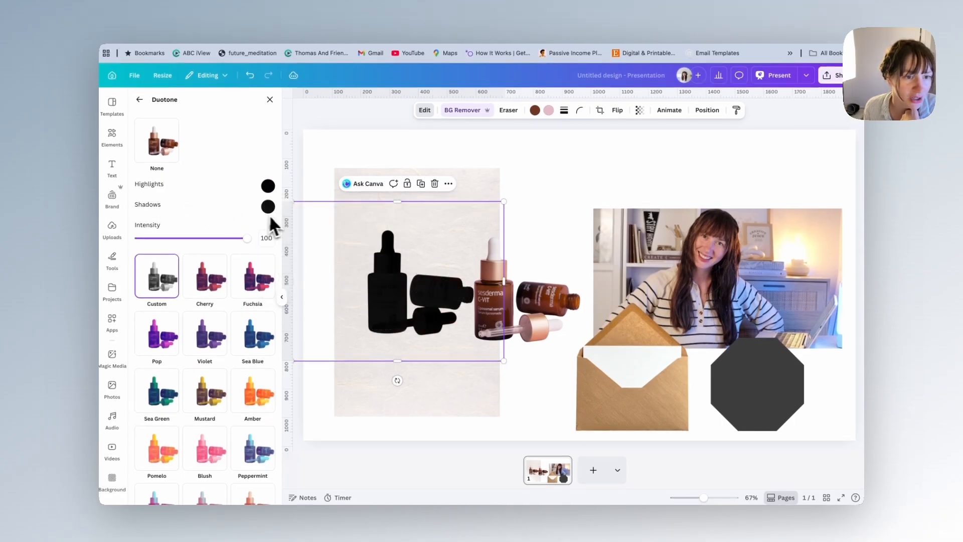
left_click_drag(247, 239, 300, 248)
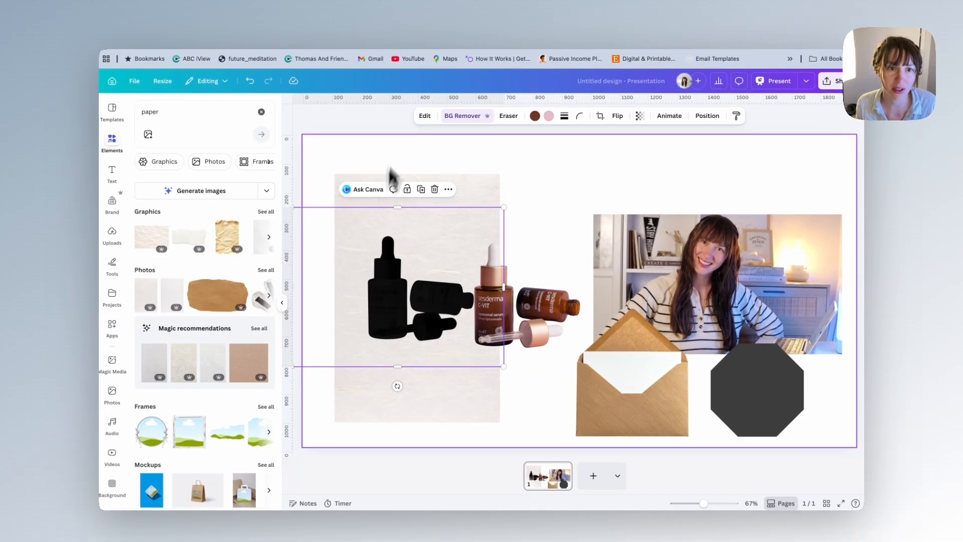
Step: Apply a whole-image Blur effect to the black bottle silhouette at intensity 45
left_click(434, 119)
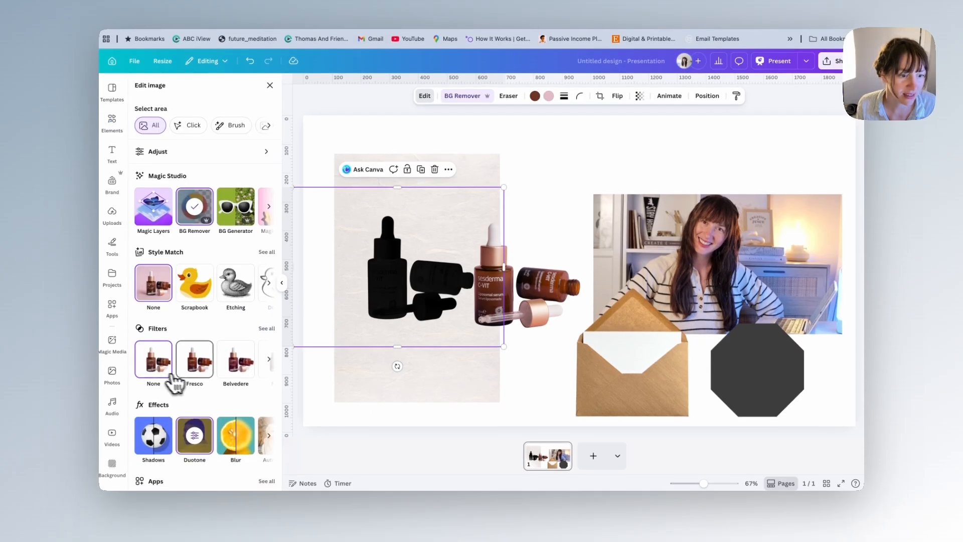
scroll(191, 391, "down", 3)
left_click(240, 386)
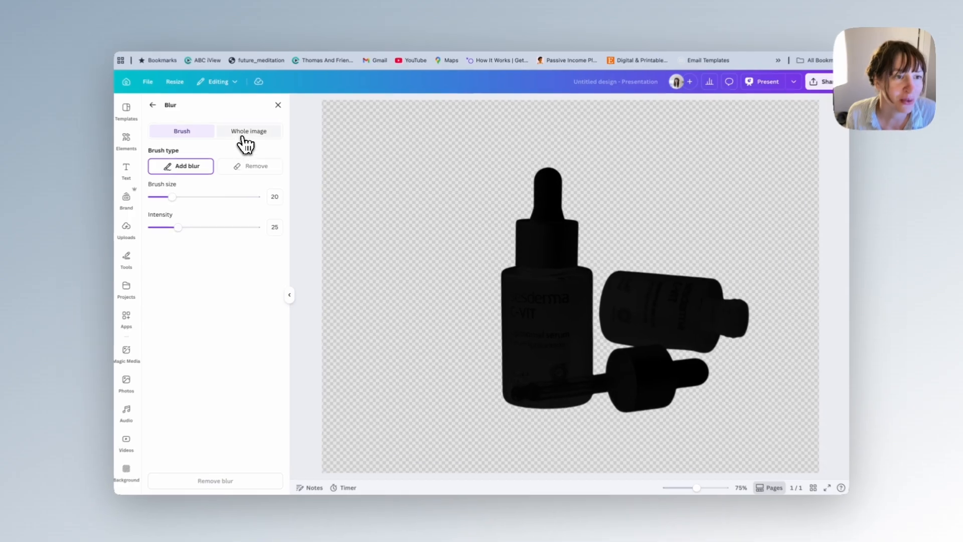
left_click(254, 135)
mouse_move(196, 170)
left_mouse_down()
mouse_move(177, 170)
mouse_move(199, 177)
mouse_move(190, 178)
left_mouse_up()
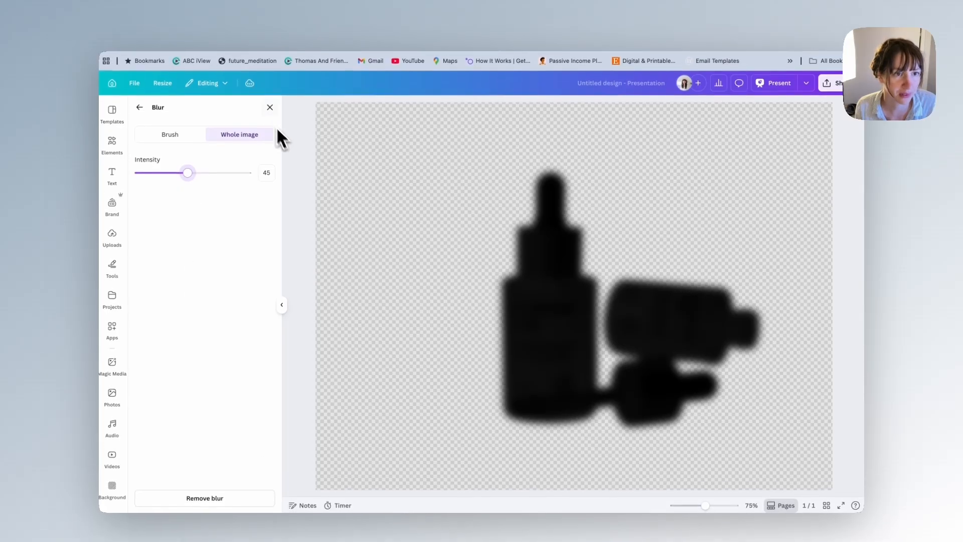
left_click(139, 111)
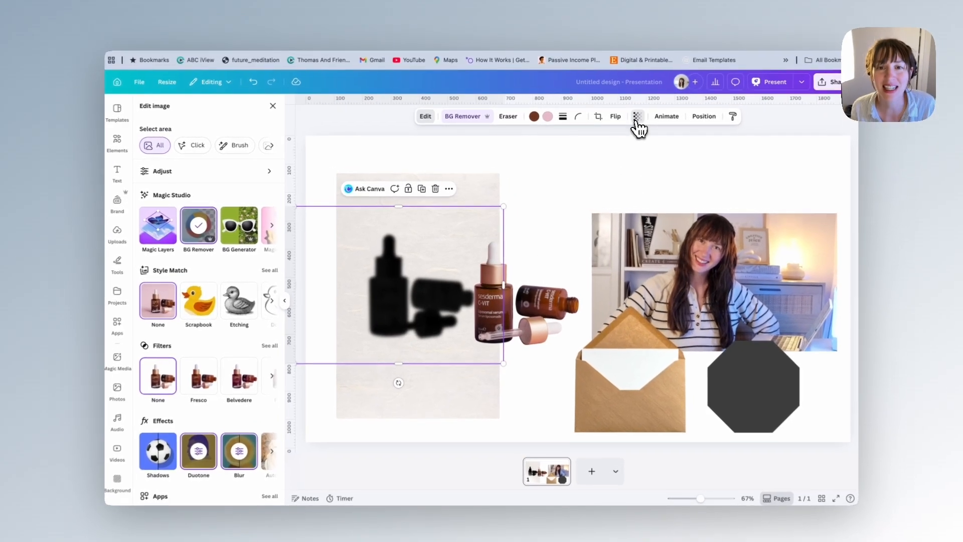
Step: Set the blurred silhouette's transparency to 29 and place the full-colour bottles over it
left_click(628, 119)
left_click_drag(660, 151, 615, 159)
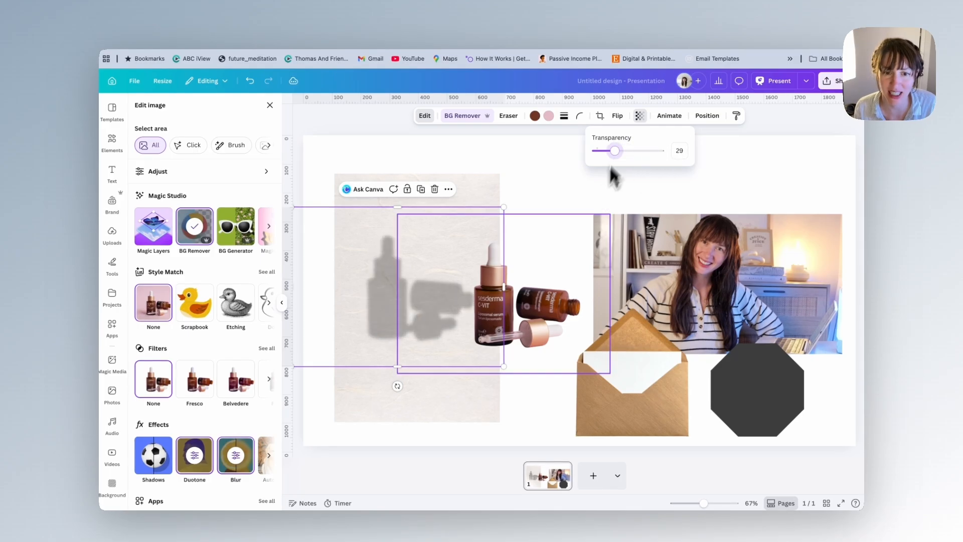
left_click_drag(549, 322, 447, 299)
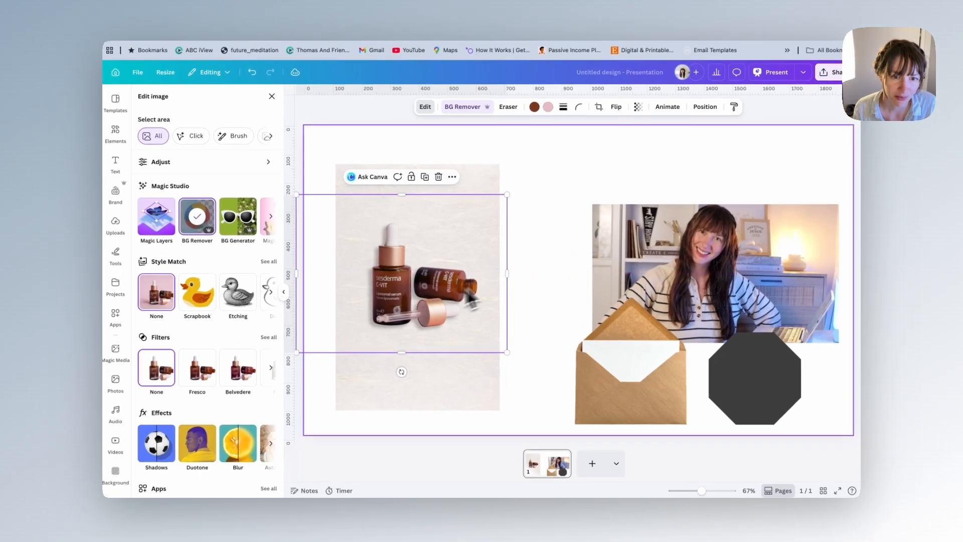
left_click(525, 268)
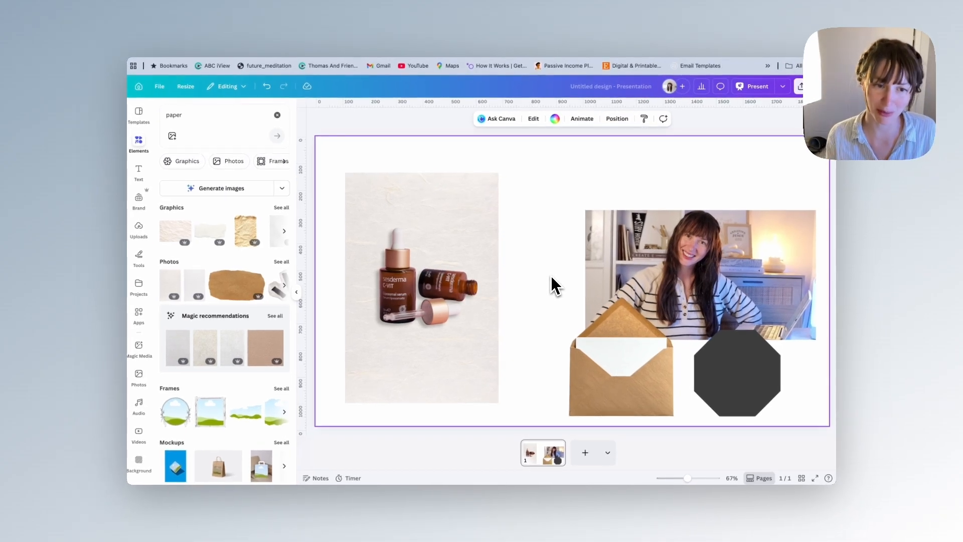
Step: Move the full-colour bottles aside, reposition the blurred shadow on the paper and set the bottles back over it slightly offset
left_click_drag(369, 301, 604, 263)
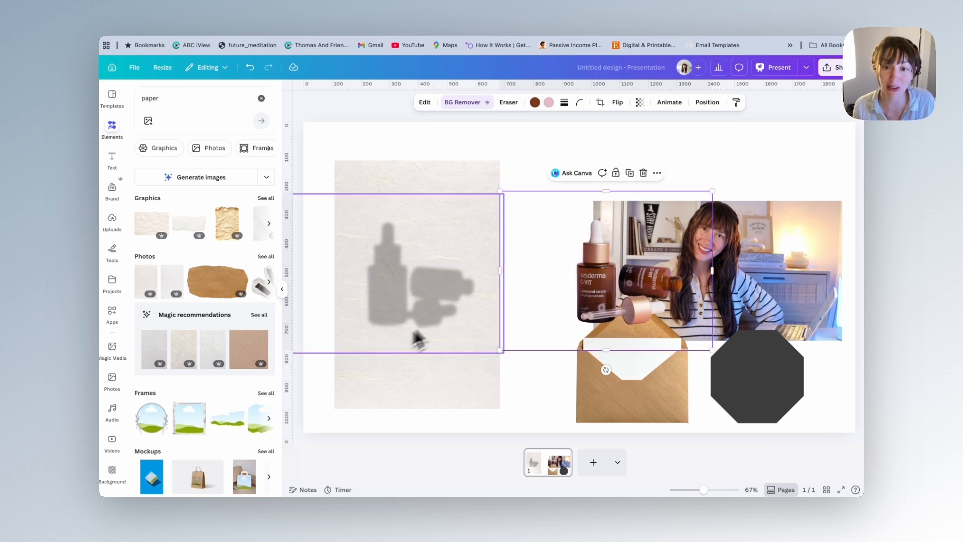
mouse_move(442, 310)
left_mouse_down()
mouse_move(424, 284)
mouse_move(437, 316)
mouse_move(448, 309)
left_mouse_up()
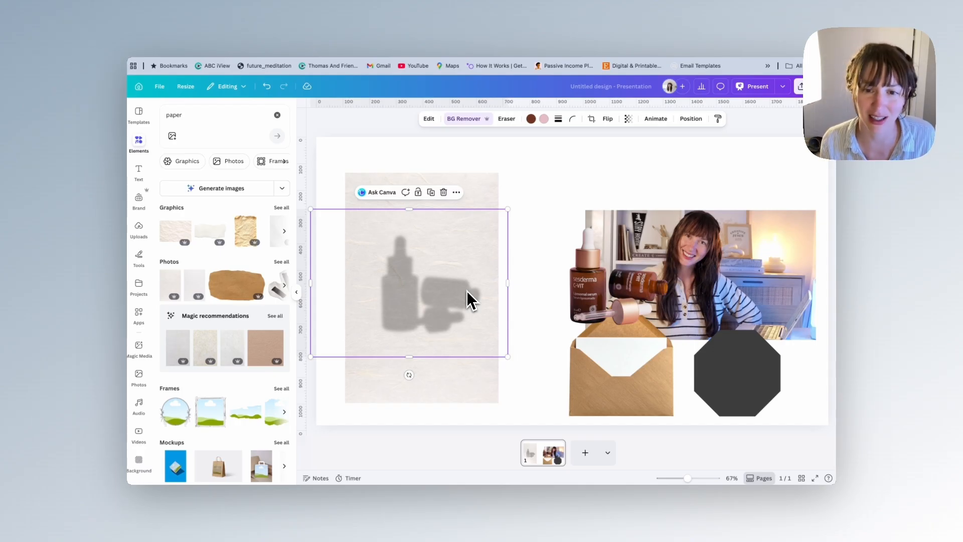
left_click_drag(610, 293, 421, 308)
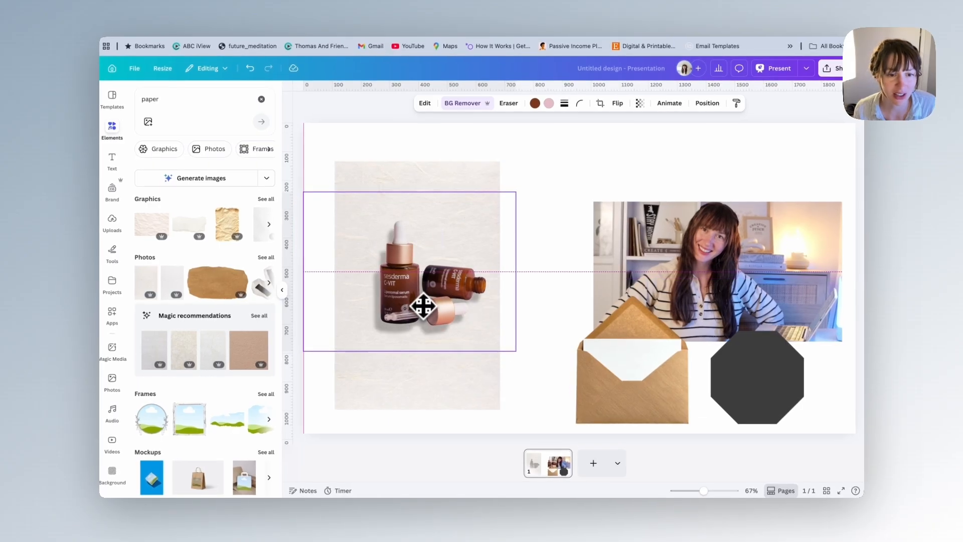
left_click(568, 323)
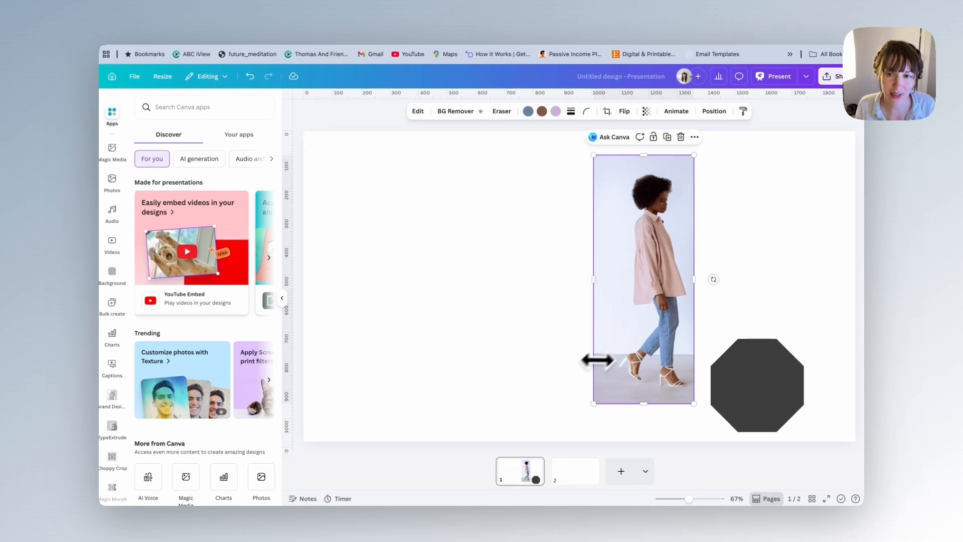
Step: Extend the woman-and-chair photo beyond its left side with a Freeform Magic Expand
left_click(418, 111)
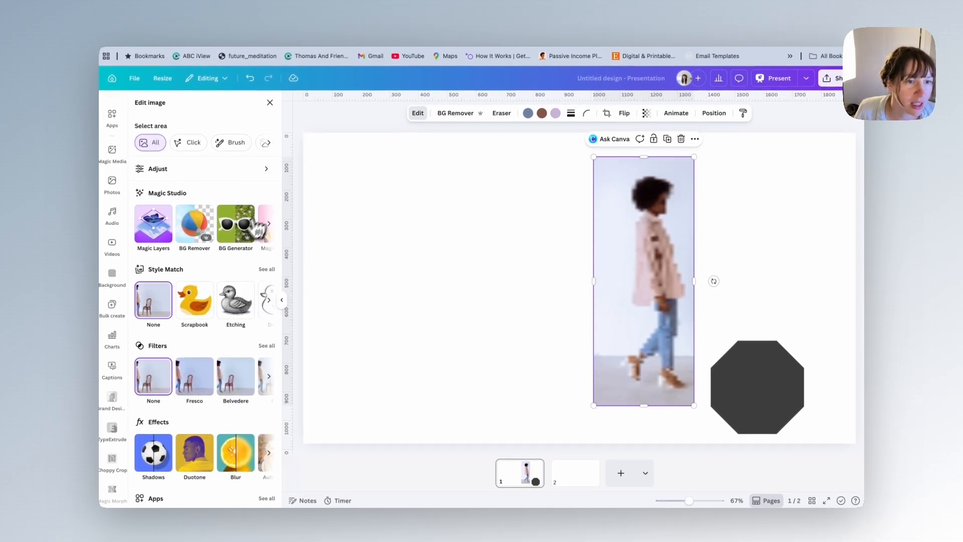
left_click(270, 230)
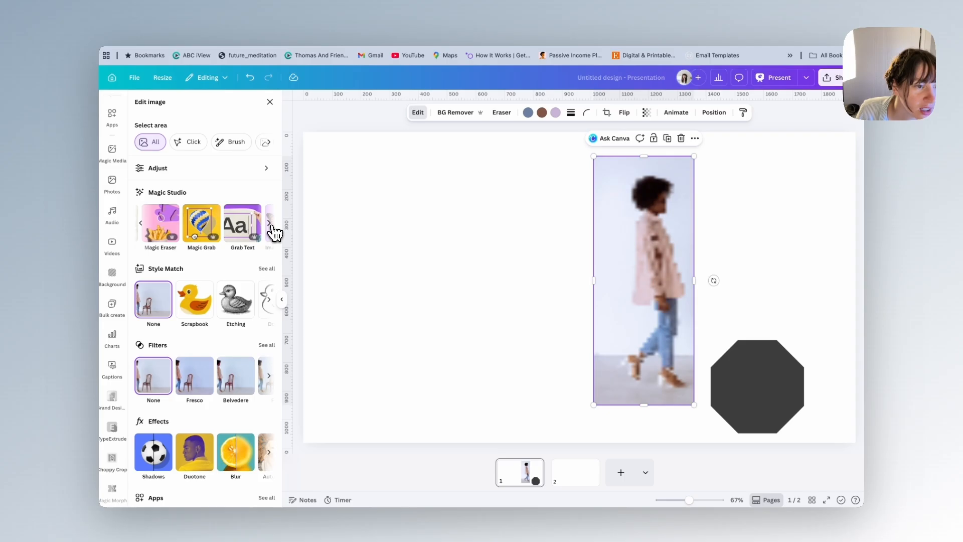
left_click(271, 227)
left_click(270, 228)
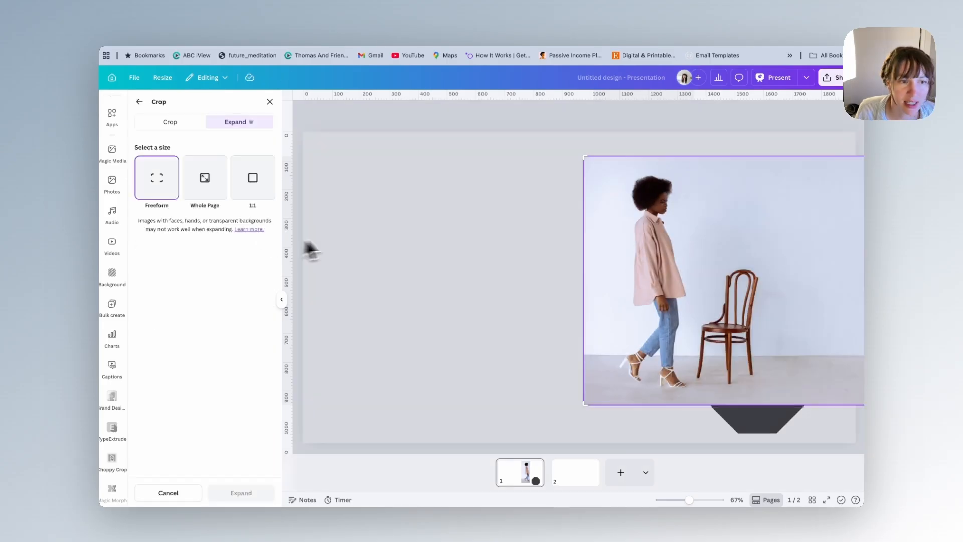
left_click_drag(580, 394, 352, 365)
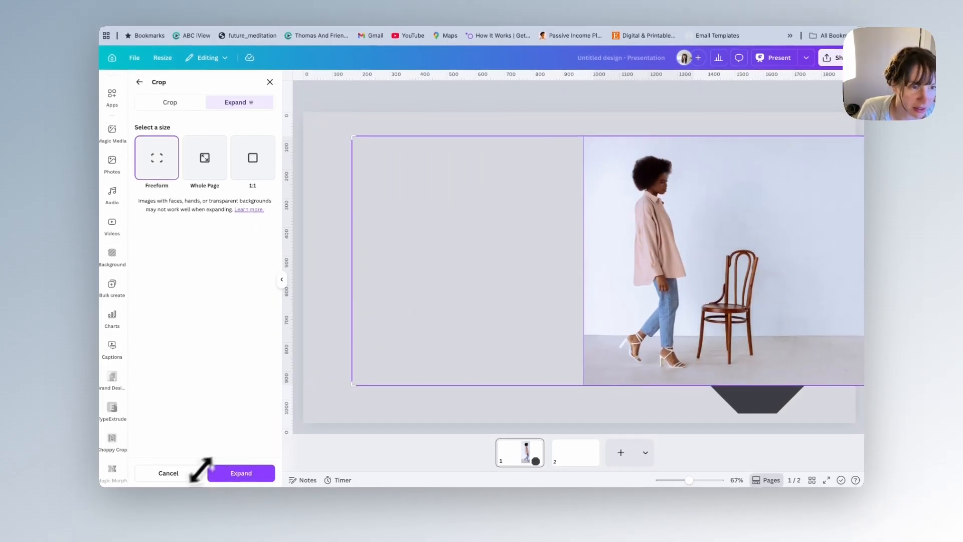
left_click(234, 474)
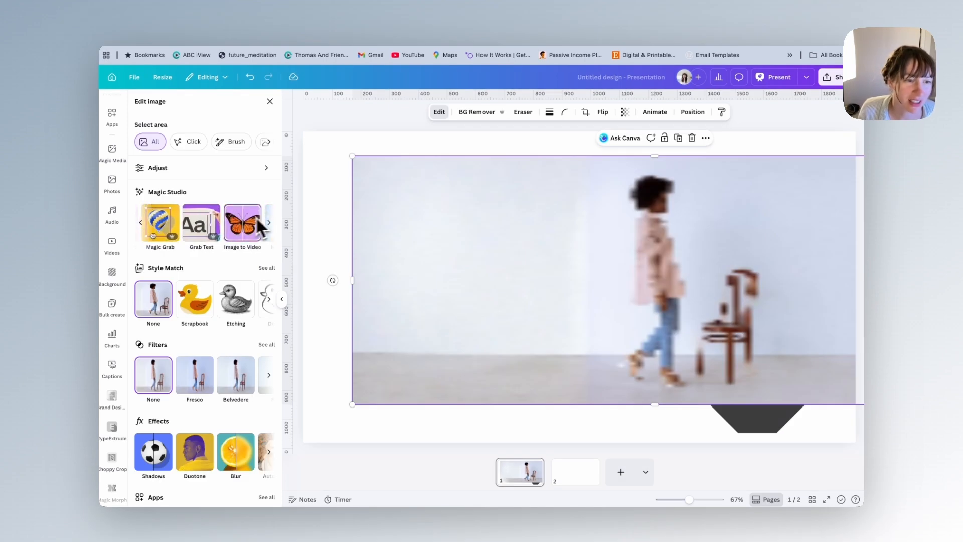
Step: Separate the walking woman from the photo with Magic Grab, duplicate her cutout and offset the two copies
left_click(168, 228)
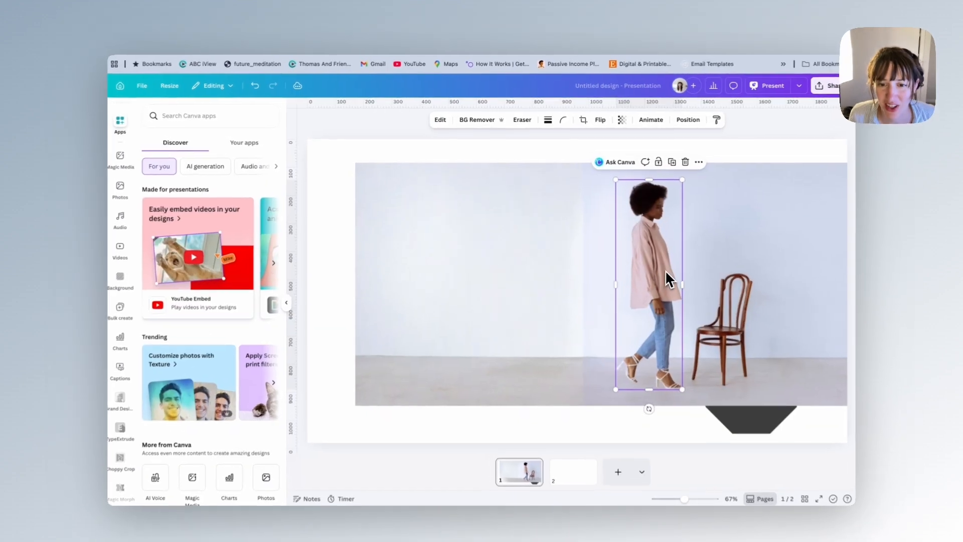
left_click_drag(665, 270, 699, 281)
key("super+d")
left_click(633, 276)
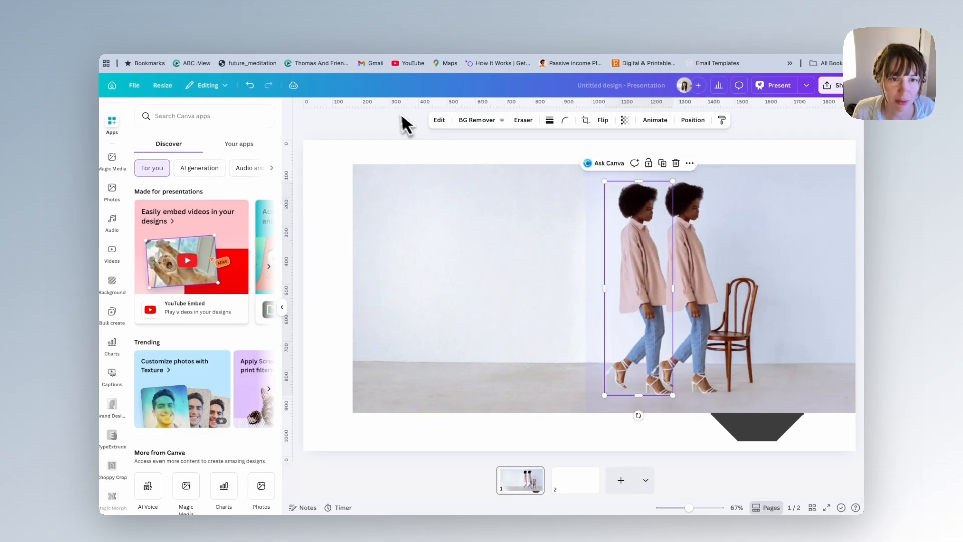
Step: Apply a custom Duotone effect to the left woman cutout, with highlights set to #000000 for a black silhouette
left_click(436, 123)
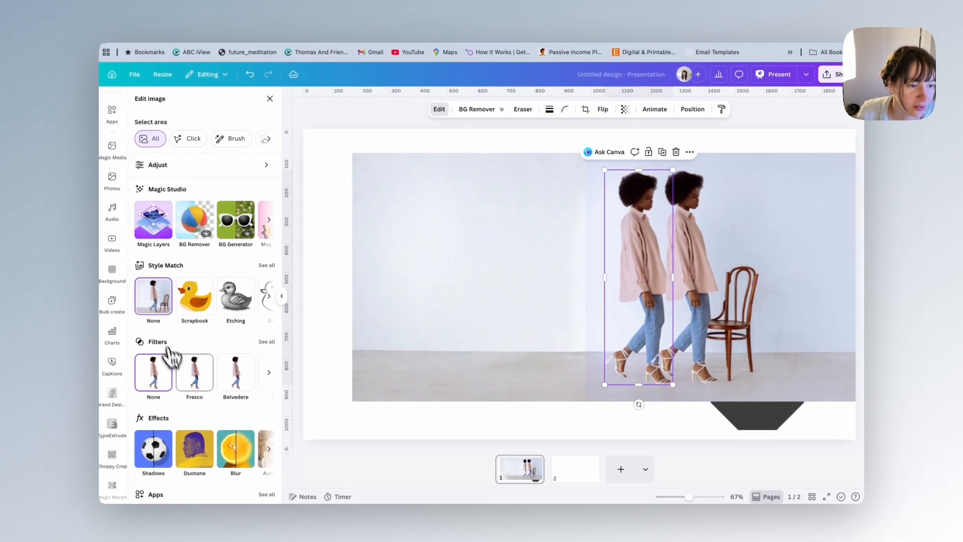
left_click(180, 454)
left_click(155, 190)
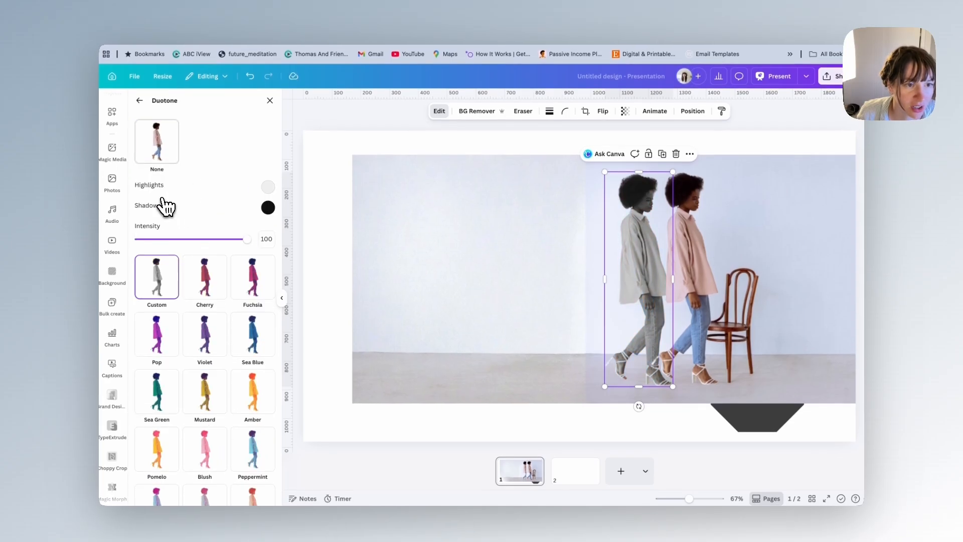
left_click(269, 189)
left_click_drag(305, 250, 420, 280)
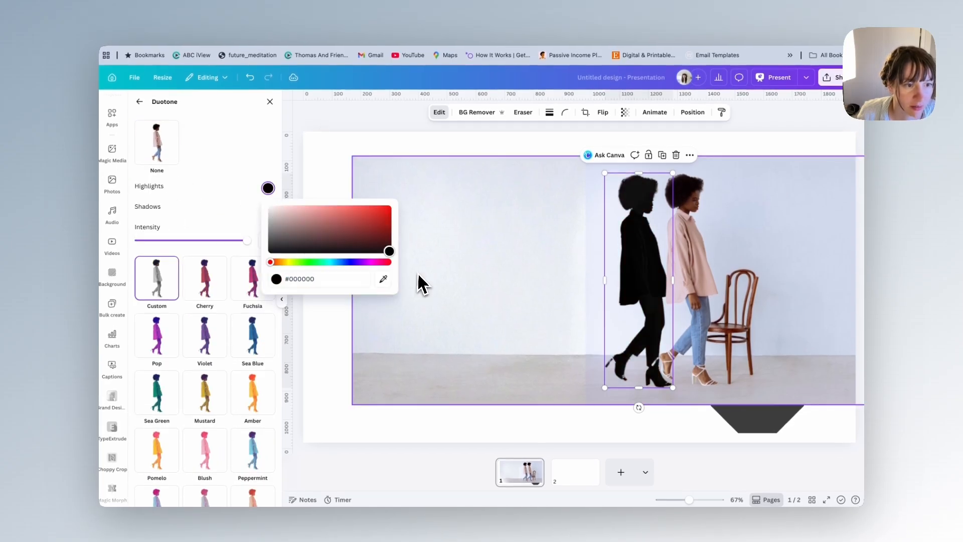
left_click(140, 102)
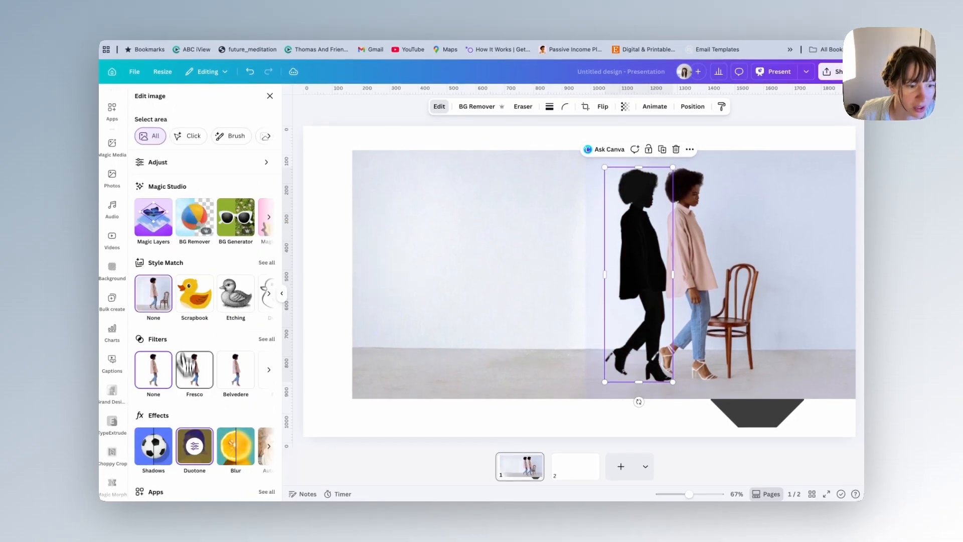
Step: Blur the whole black silhouette at intensity 53 and make it semi-transparent
left_click(240, 465)
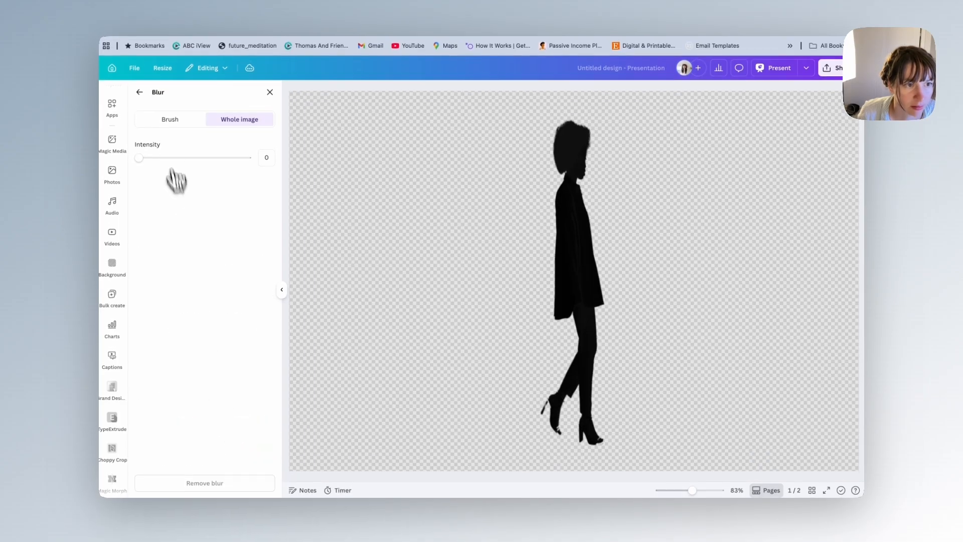
left_click(211, 153)
left_click_drag(207, 173, 201, 172)
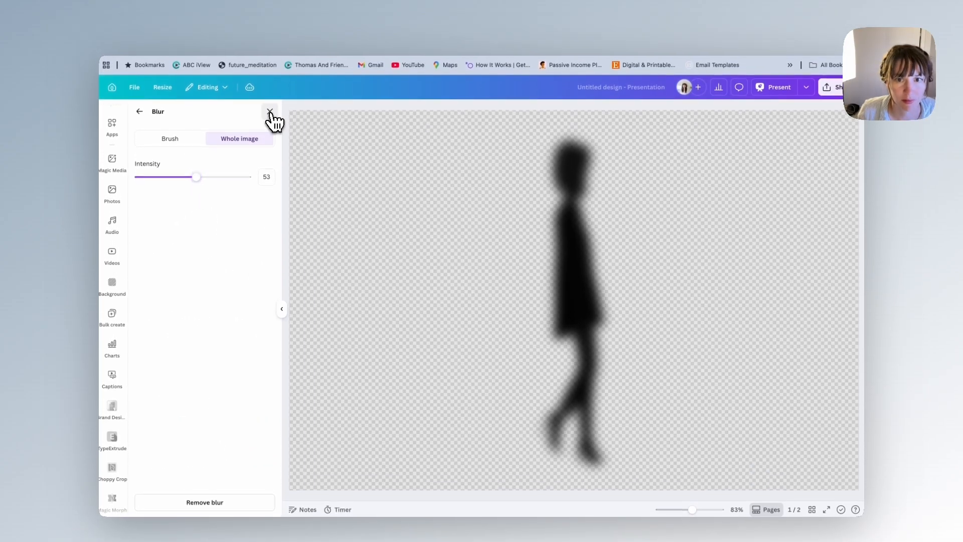
left_click(270, 97)
left_click_drag(624, 158, 608, 166)
left_click(336, 154)
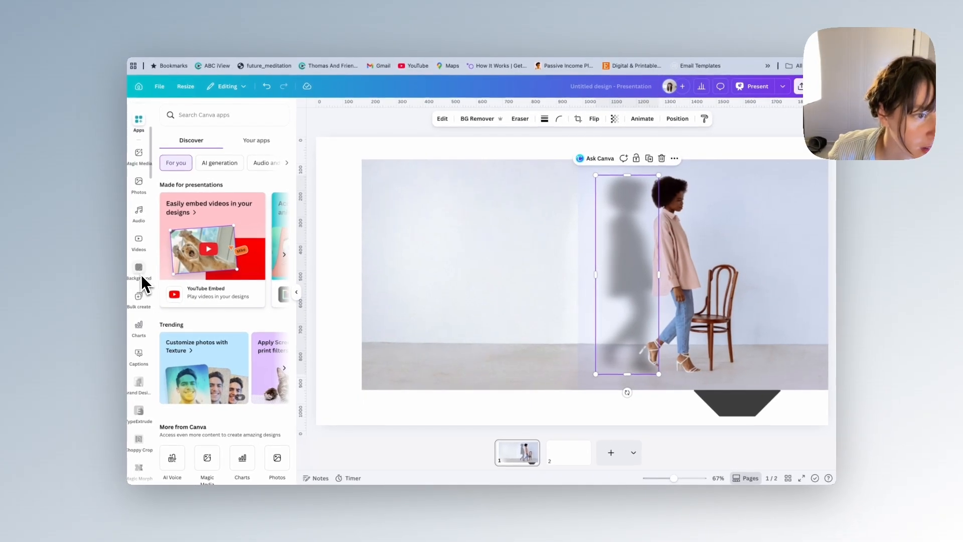
Step: Skew the blurred silhouette 80 degrees horizontally and -51 degrees vertically with Skew Image, and add the result to the design
scroll(140, 273, "down", 10)
scroll(143, 329, "down", 8)
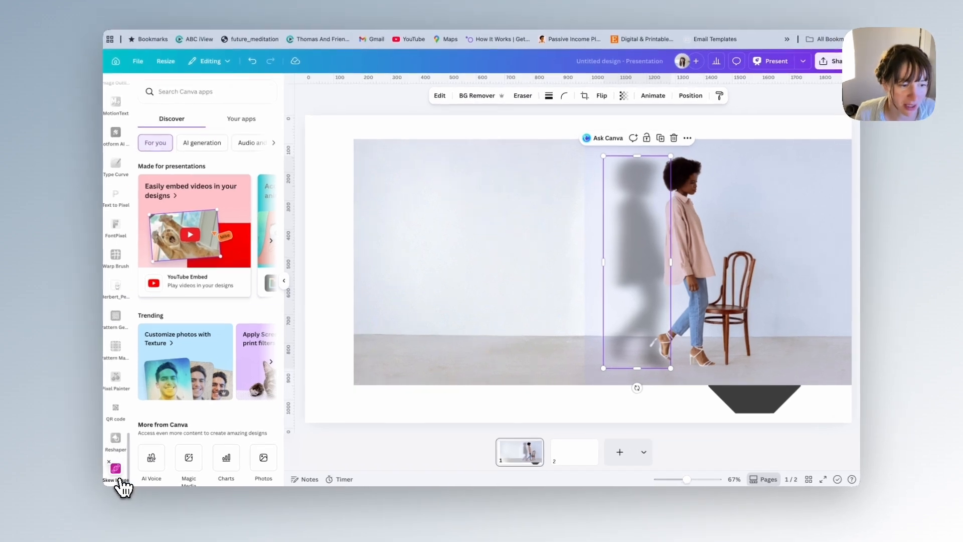
left_click(120, 484)
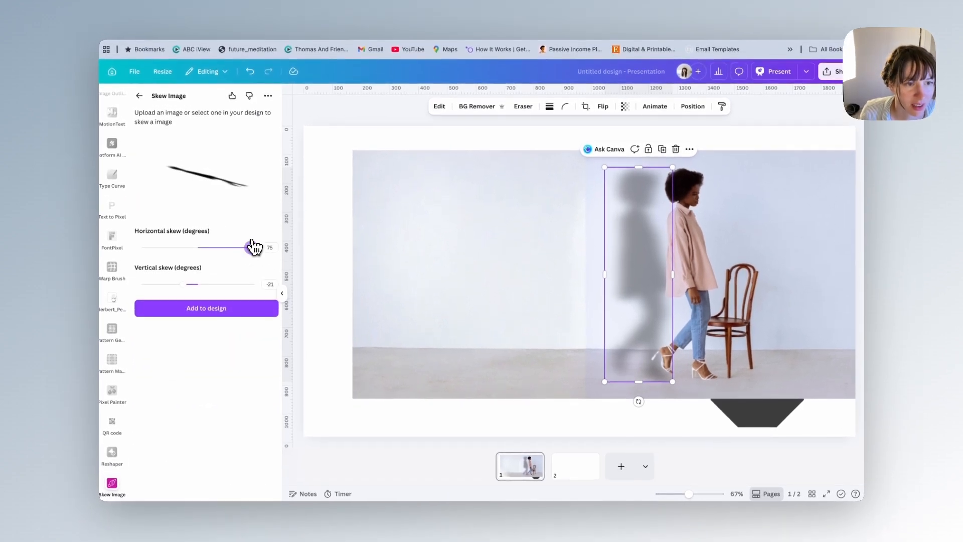
left_click_drag(238, 249, 207, 249)
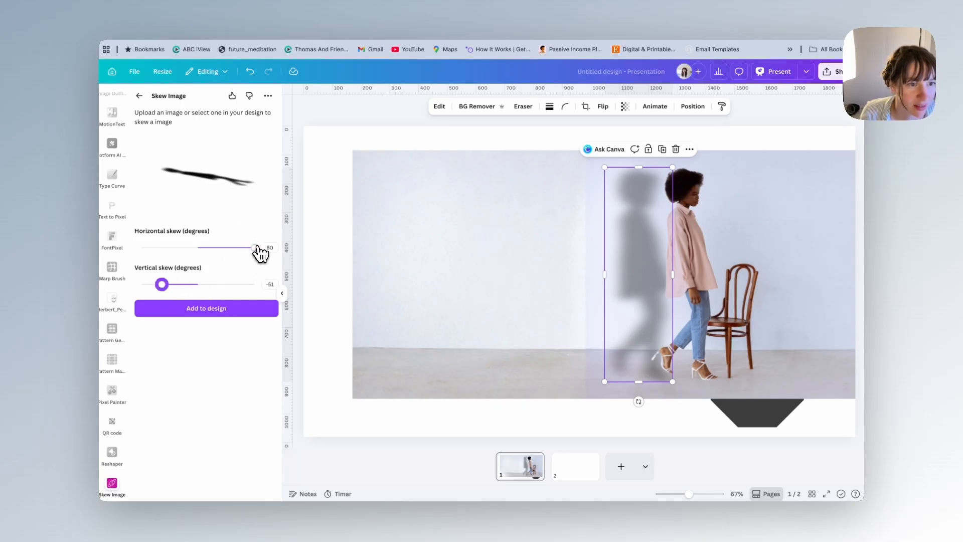
left_click(221, 309)
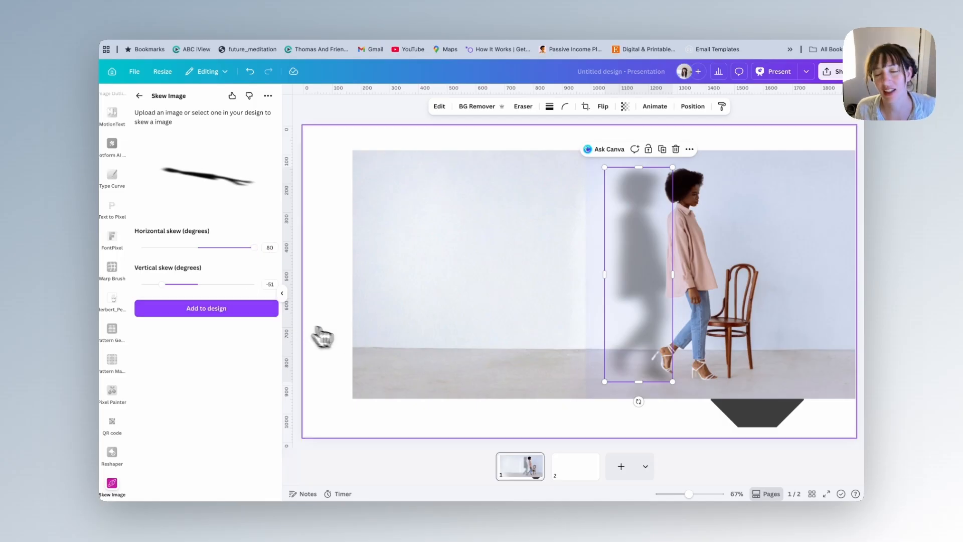
Step: Delete the upright blurred silhouette and move the skewed shadow onto the floor at the woman's feet
left_click(634, 182)
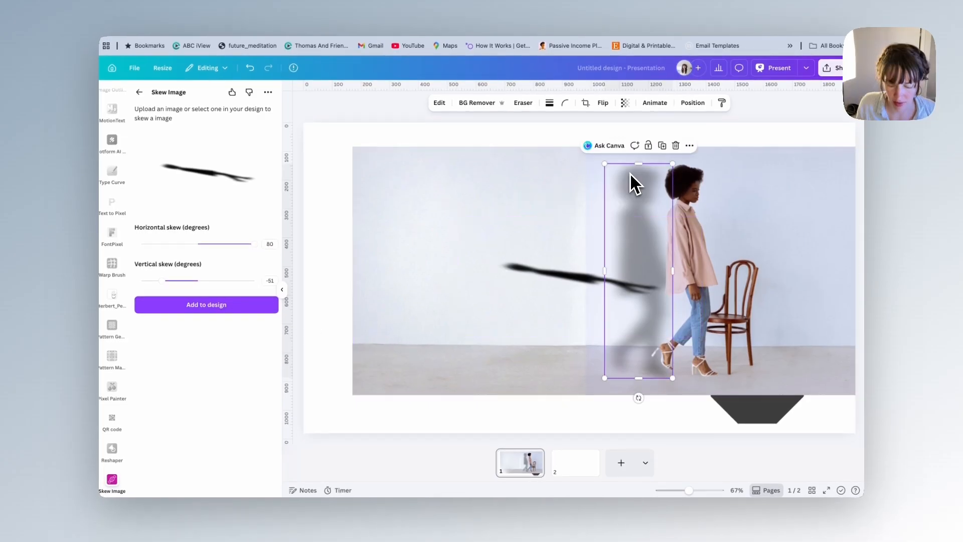
key("Delete")
left_click(589, 215)
mouse_move(527, 250)
left_mouse_down()
mouse_move(520, 344)
mouse_move(563, 357)
left_mouse_up()
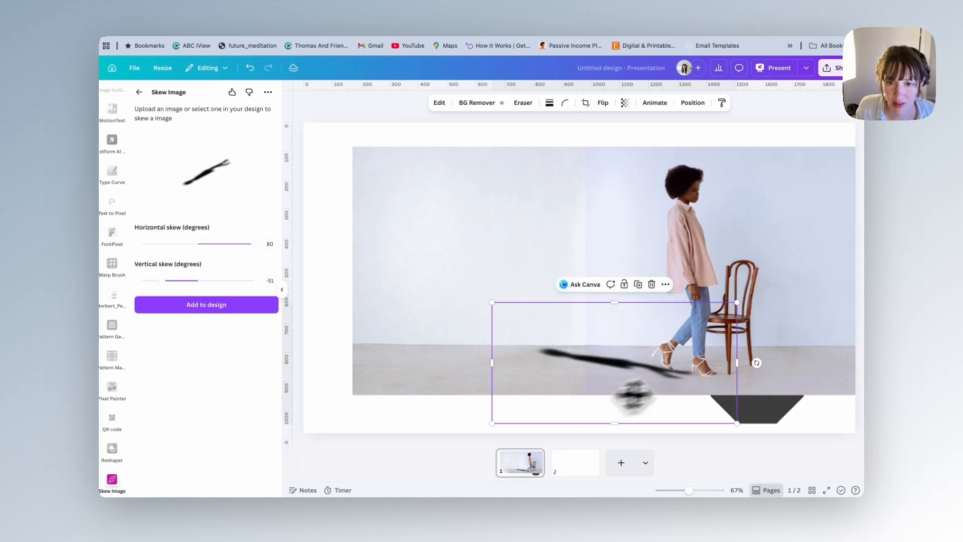
Step: Adjust the skewed shadow's transparency, then resize and reposition it along the floor from the woman's feet
left_click(625, 103)
left_click(601, 137)
left_click_drag(492, 374, 414, 374)
left_click_drag(586, 354, 601, 346)
left_click_drag(772, 348, 772, 339)
left_click_drag(552, 351, 555, 355)
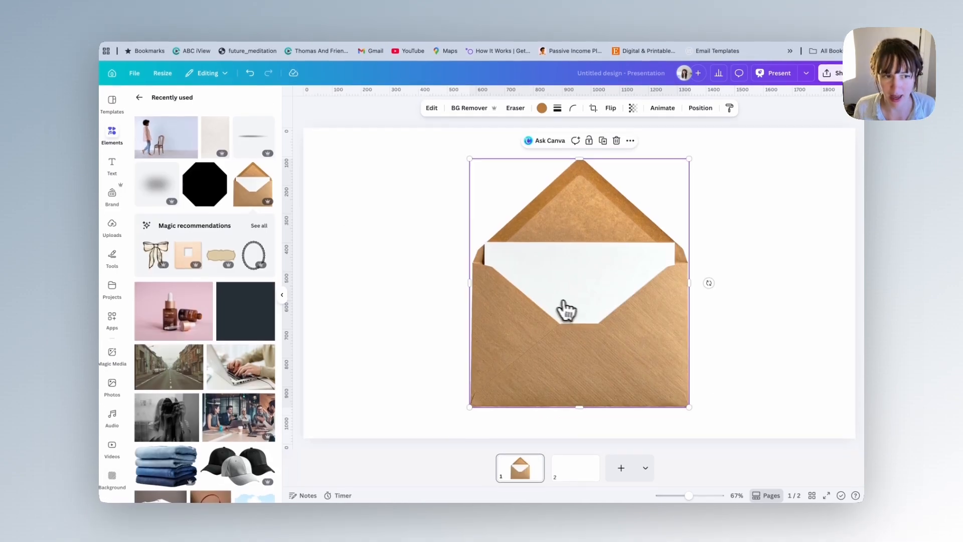
Step: Scale down the envelope image and apply a Drop shadow to it
left_click_drag(686, 400, 628, 334)
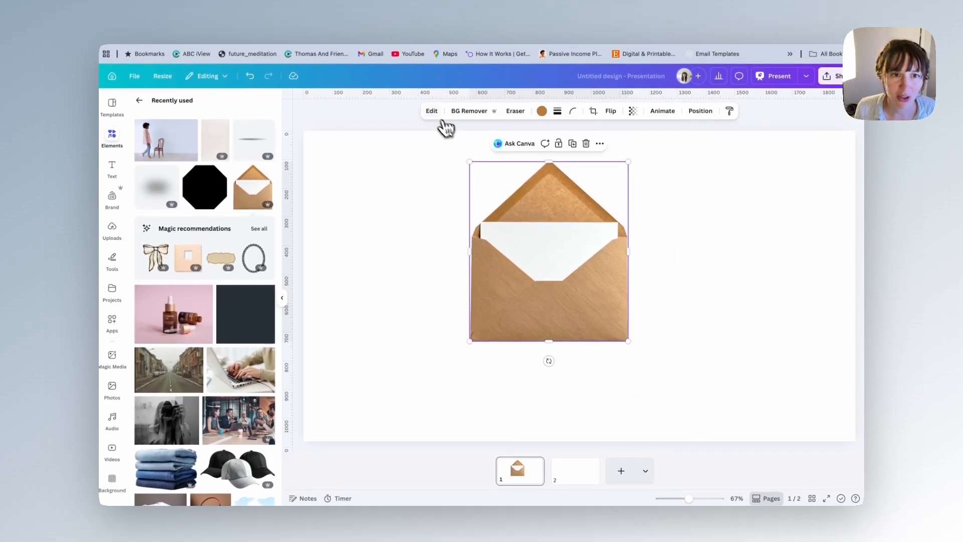
left_click(431, 103)
left_click(156, 459)
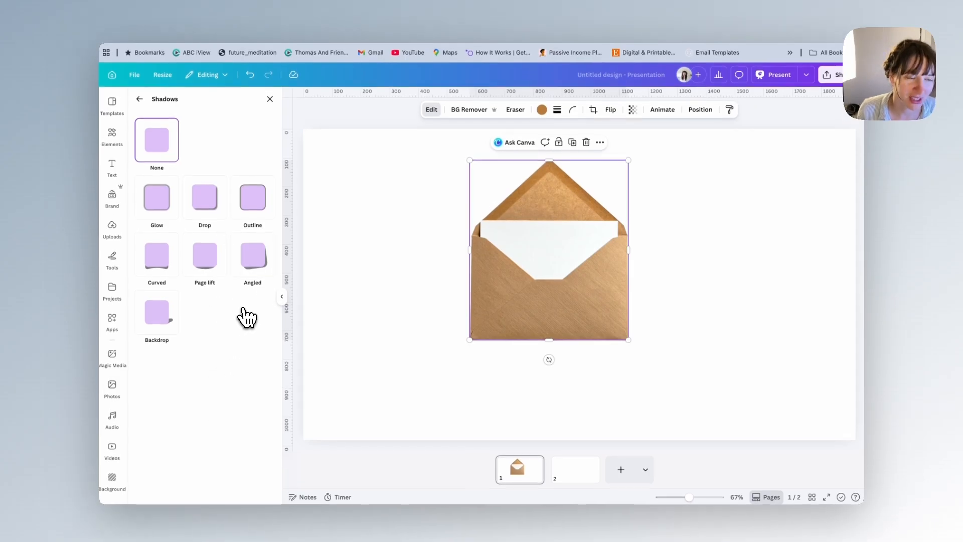
left_click(204, 200)
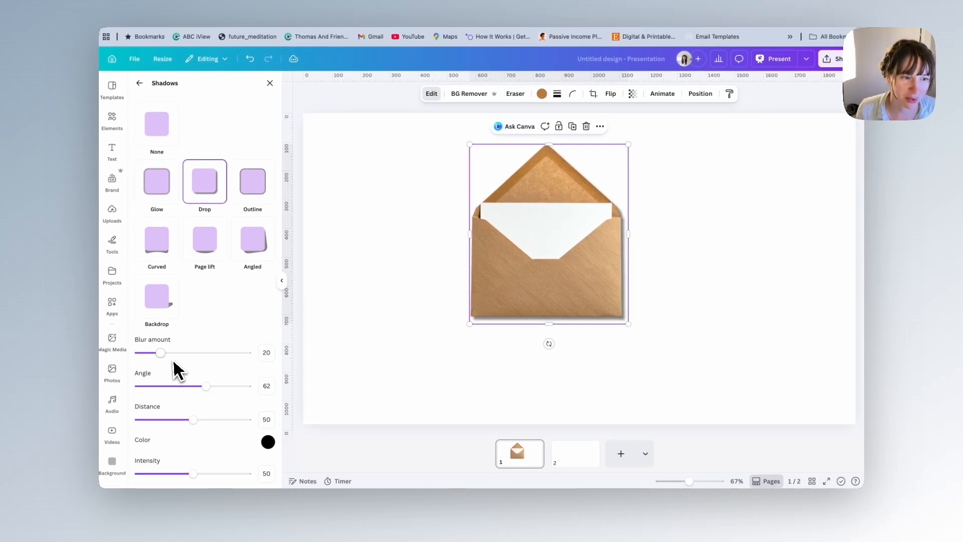
Step: Set the envelope's drop shadow to blur 43, angle 70, intensity 29 and colour #7D7D7D, and increase its distance
left_click_drag(161, 352, 187, 352)
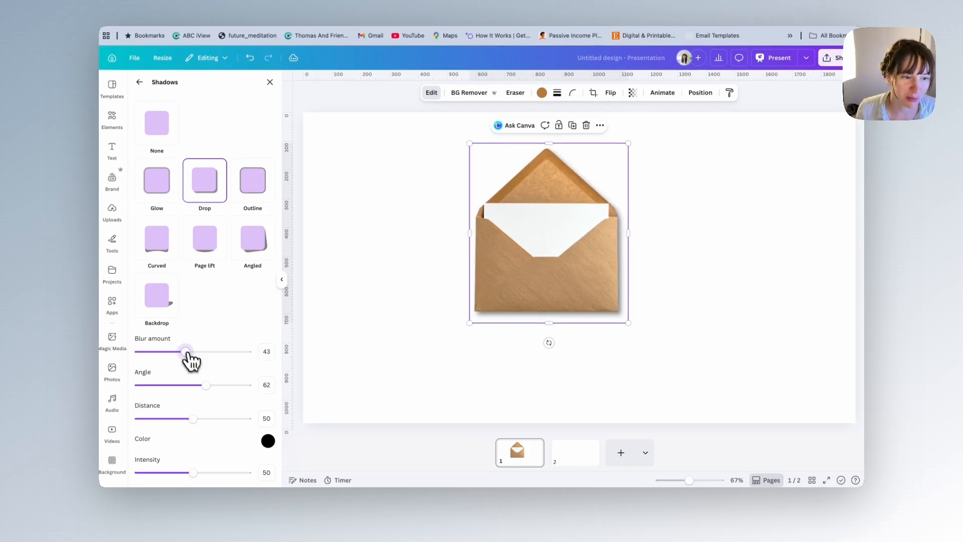
mouse_move(205, 396)
left_mouse_down()
mouse_move(181, 391)
mouse_move(209, 407)
left_mouse_up()
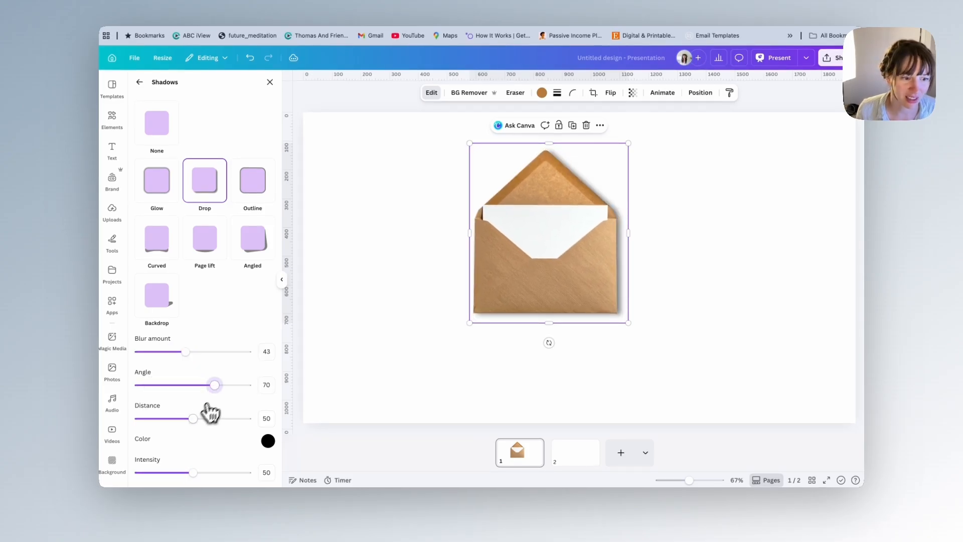
left_click_drag(192, 476, 173, 473)
left_click(268, 440)
left_click(270, 355)
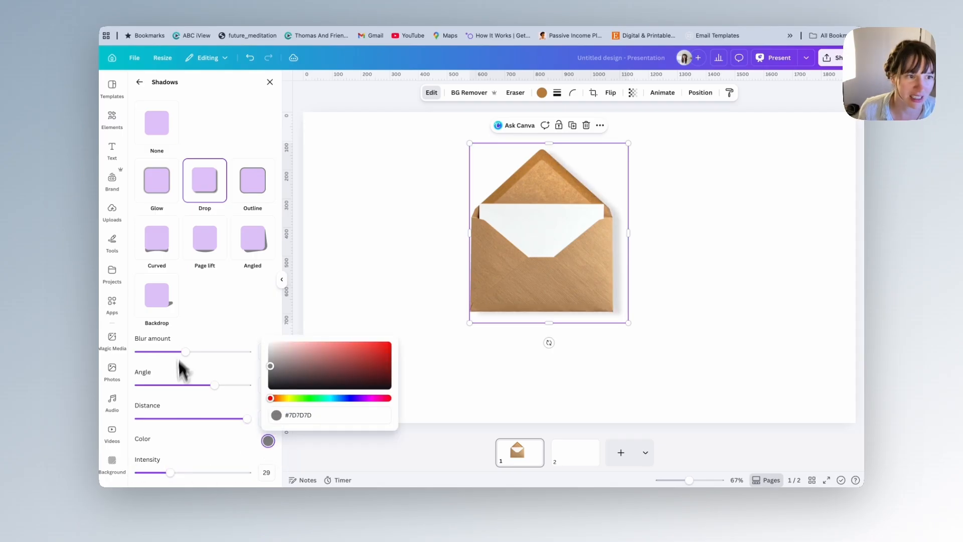
left_click(210, 295)
Step: Try the Page lift, Angled and Curved shadow styles on the envelope
left_click(217, 259)
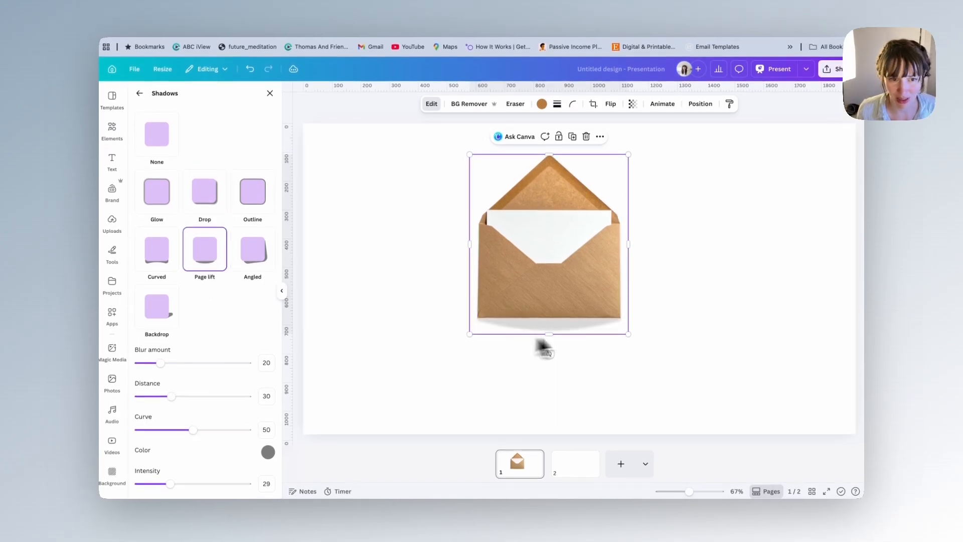
left_click(267, 260)
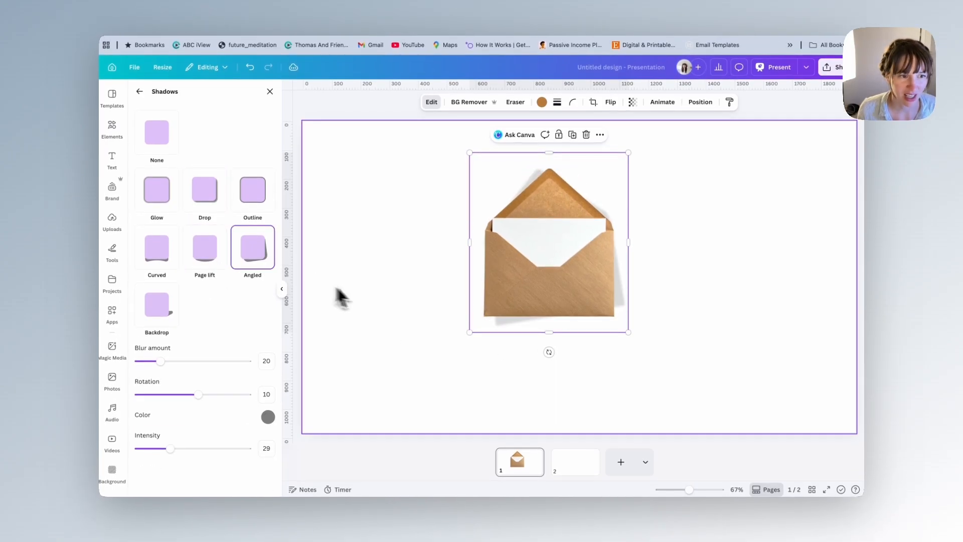
left_click(157, 258)
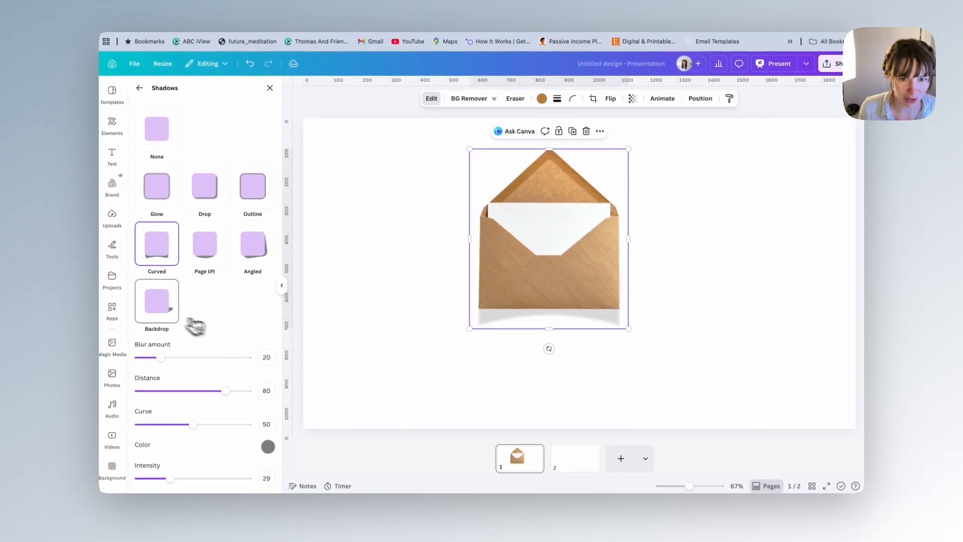
Step: Apply a Backdrop shadow to the envelope with blur 40 and direction 100, and raise its intensity
left_click(159, 308)
left_click_drag(149, 350, 248, 390)
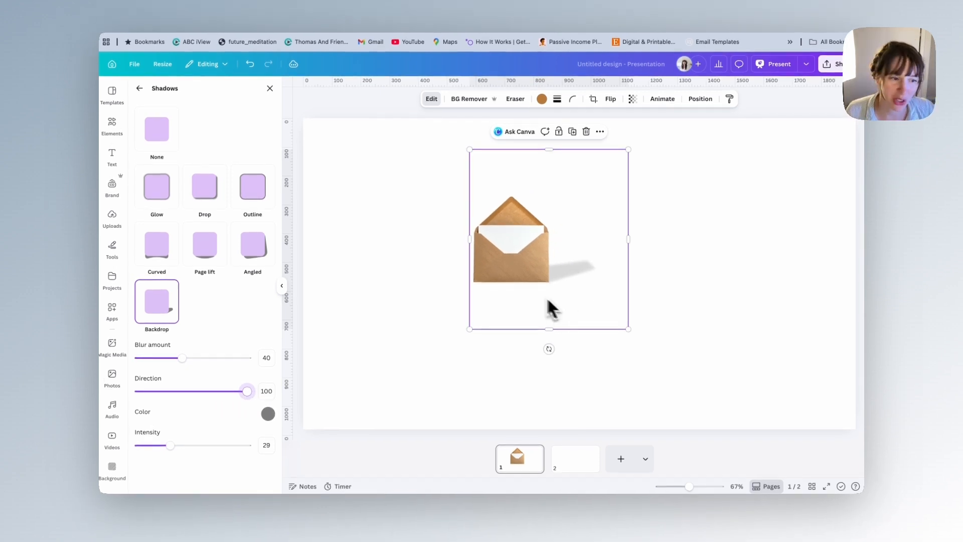
left_click_drag(171, 445, 203, 440)
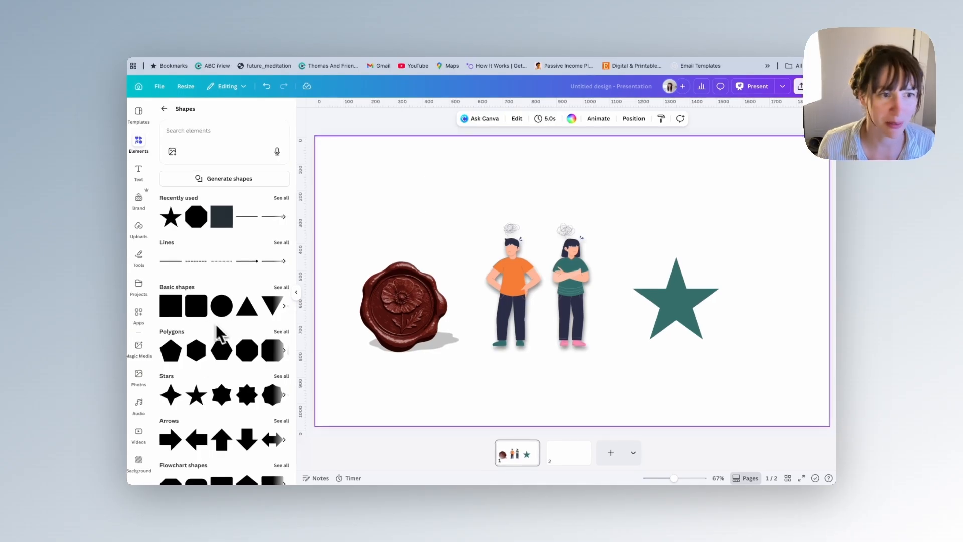
Step: Apply the Drop effect to the green star shape
left_click(677, 301)
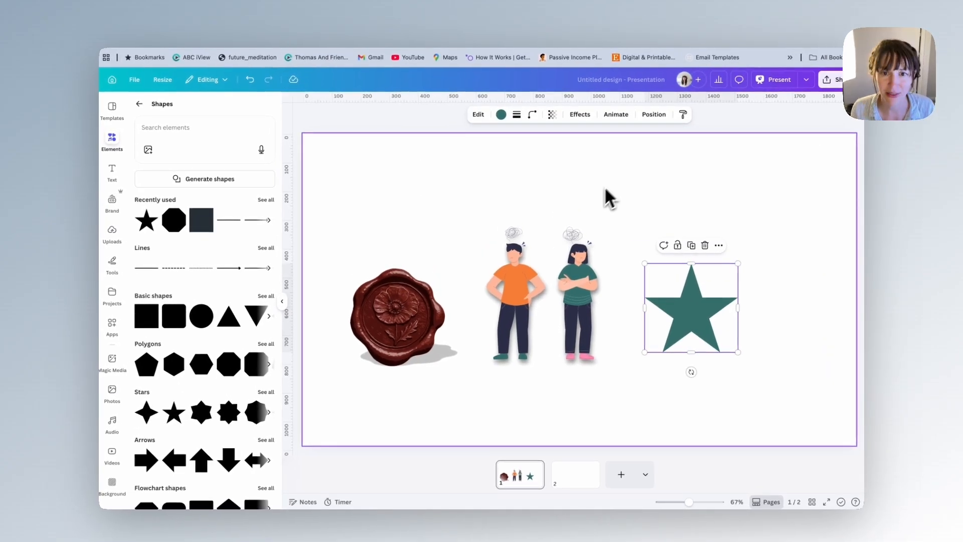
left_click(580, 115)
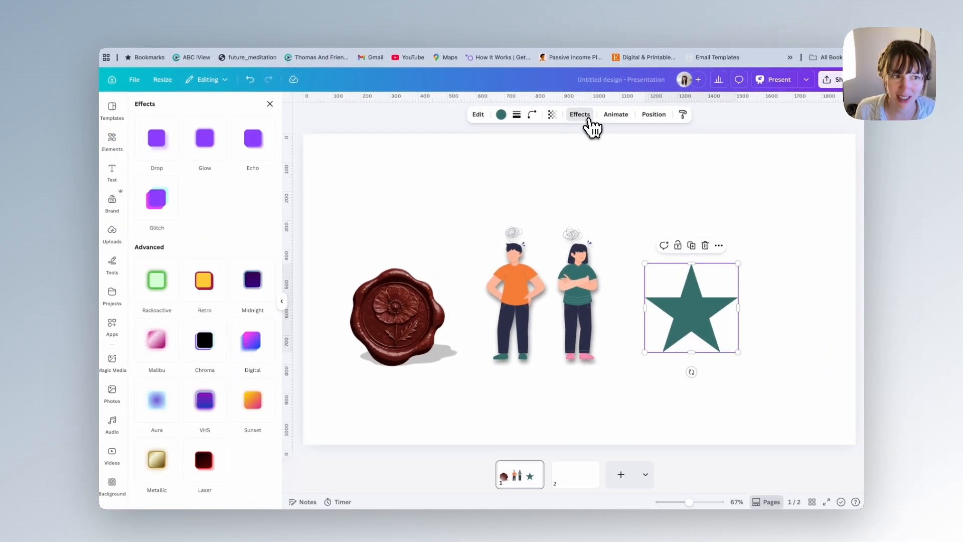
left_click(164, 148)
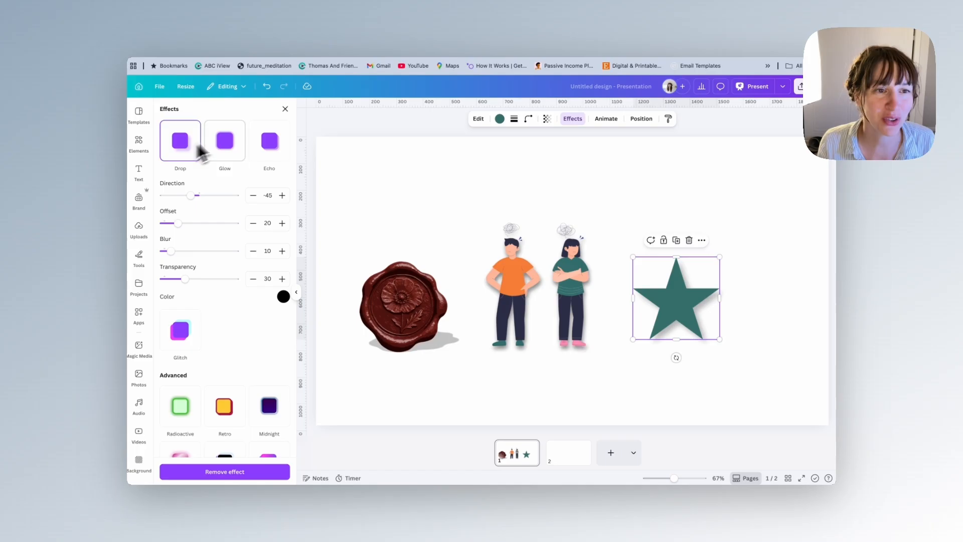
Step: Add the round, many-pointed starburst badge from the star shapes and place it above the wax seal
left_click(285, 109)
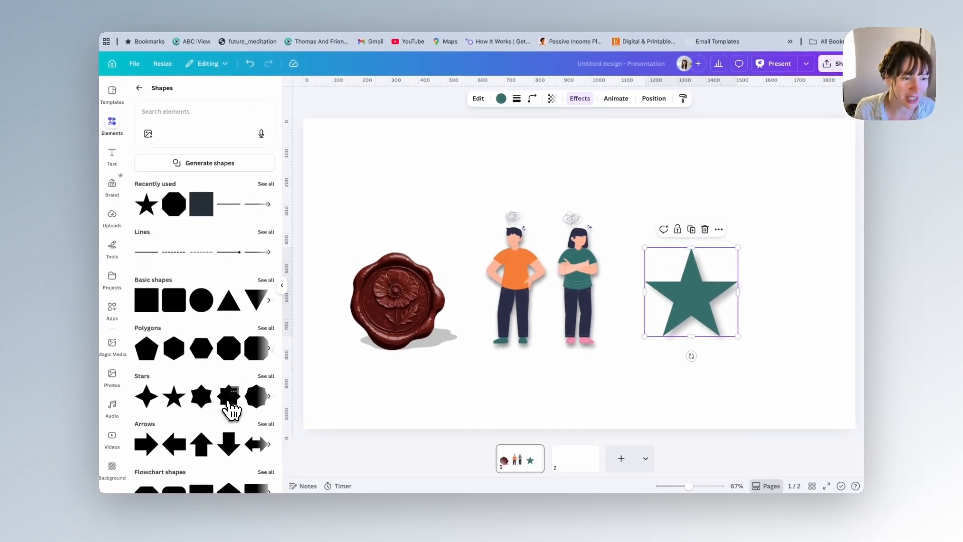
left_click(268, 379)
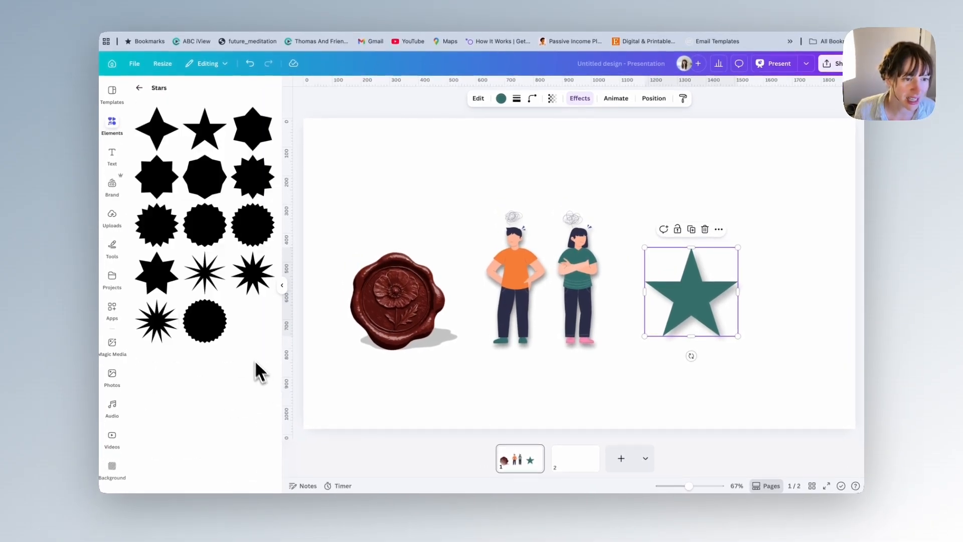
left_click(213, 331)
left_click_drag(580, 281, 397, 171)
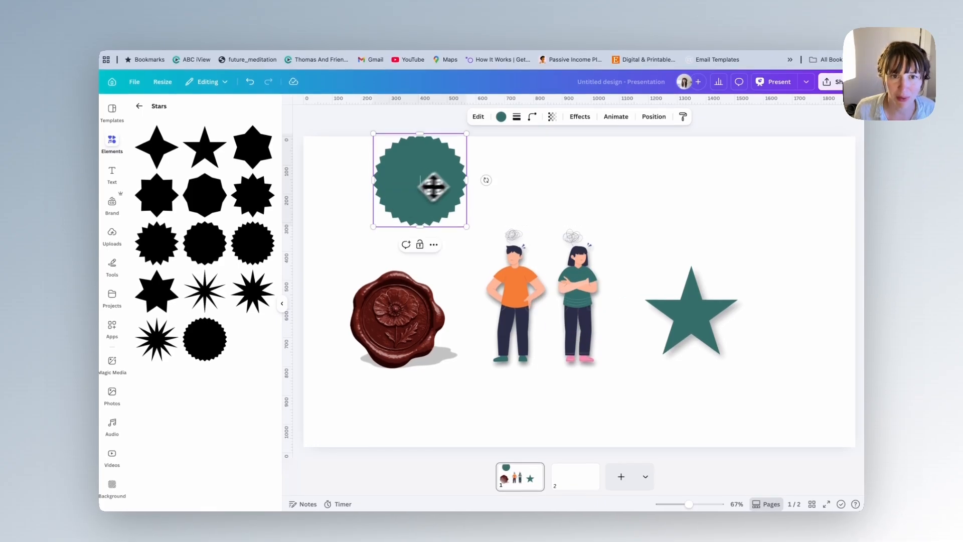
Step: Colour the starburst badge with the orange photo colour and label it "NEW!!" at font size 42
left_click(502, 116)
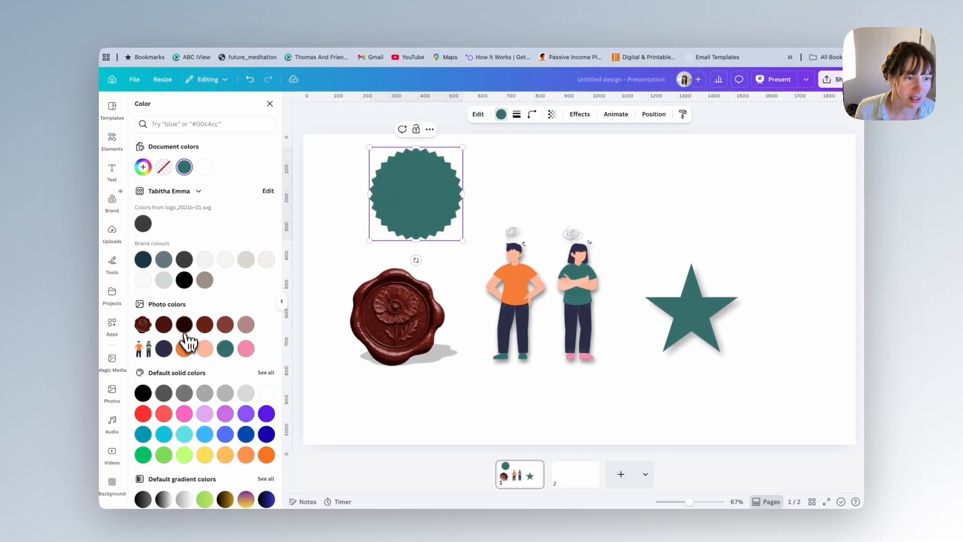
left_click(184, 351)
type("NEW!!")
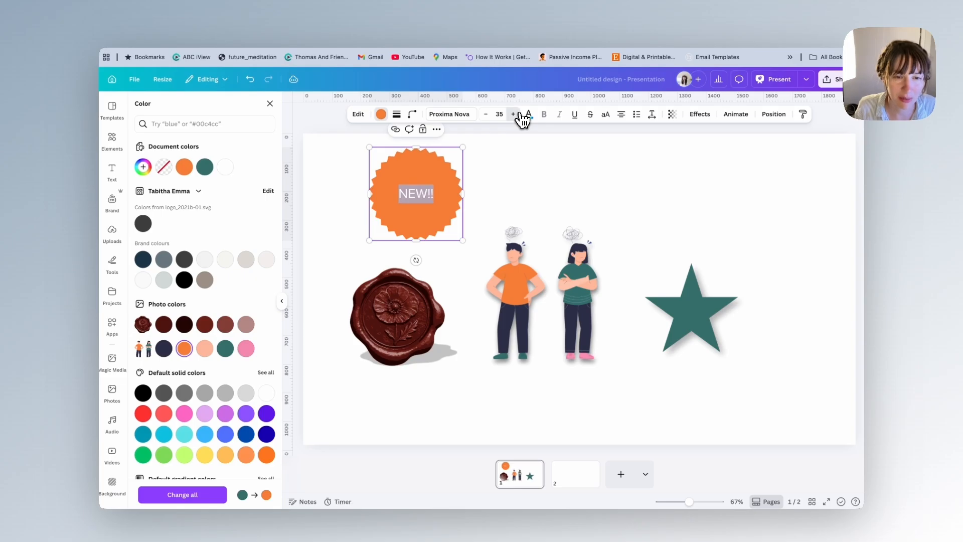
left_click(495, 174)
left_click(401, 220)
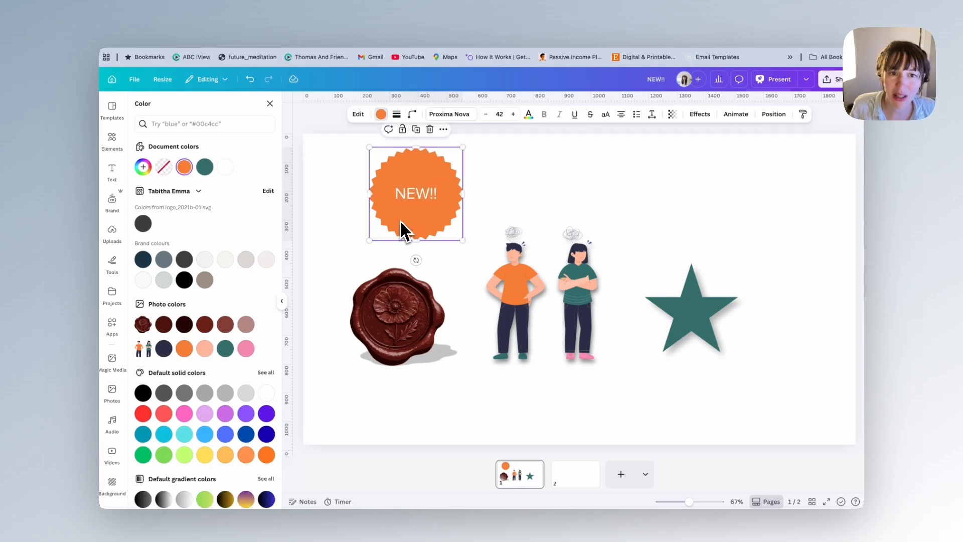
Step: Apply the Drop effect to the orange badge and colour its shadow with the document's dark green
left_click(699, 115)
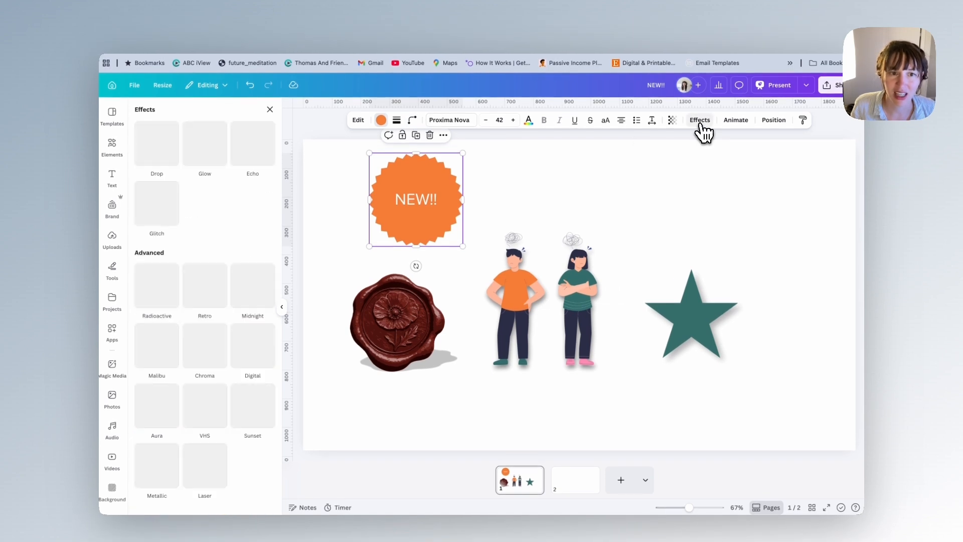
left_click(154, 147)
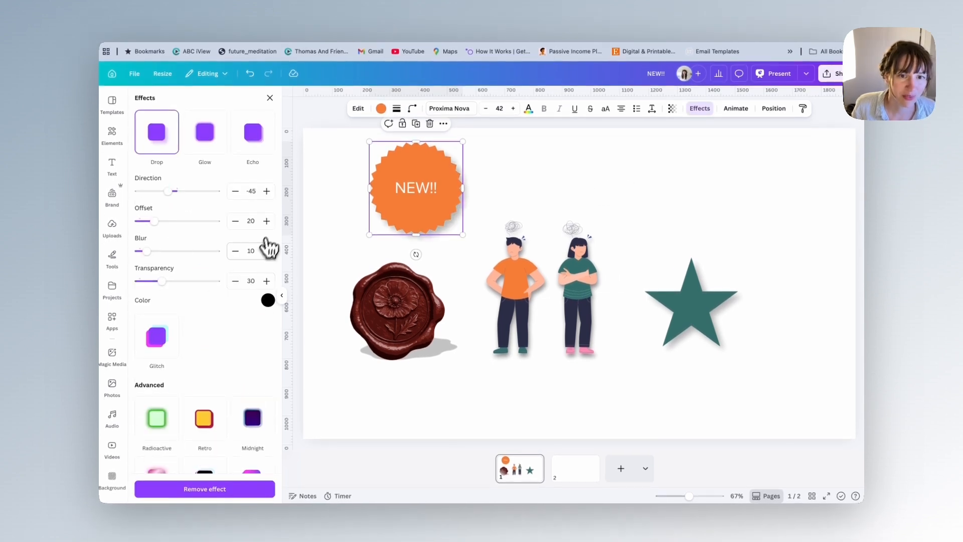
left_click(268, 300)
left_click(172, 343)
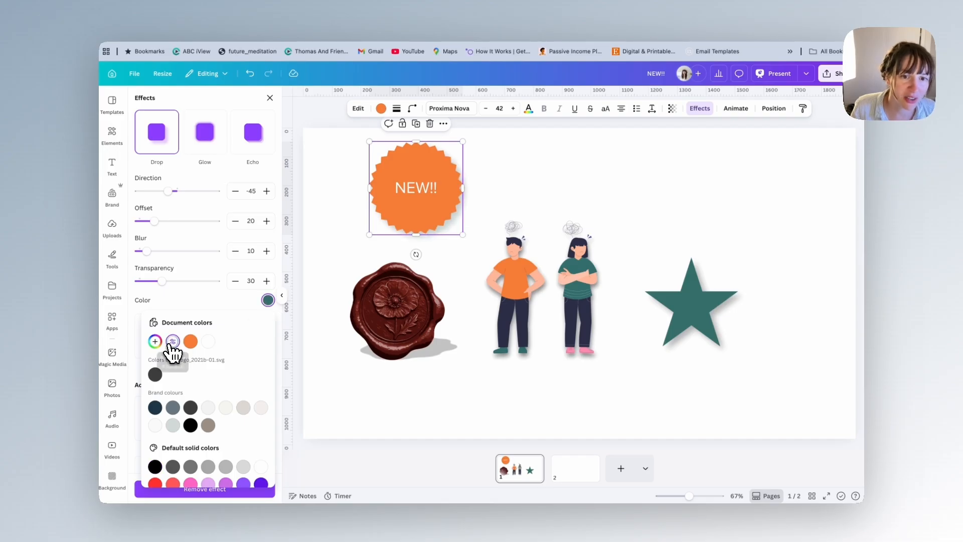
Step: Set the badge's drop shadow to blur 30, direction -106 and transparency 29, keeping offset 20
left_click(155, 258)
left_click_drag(155, 257, 173, 256)
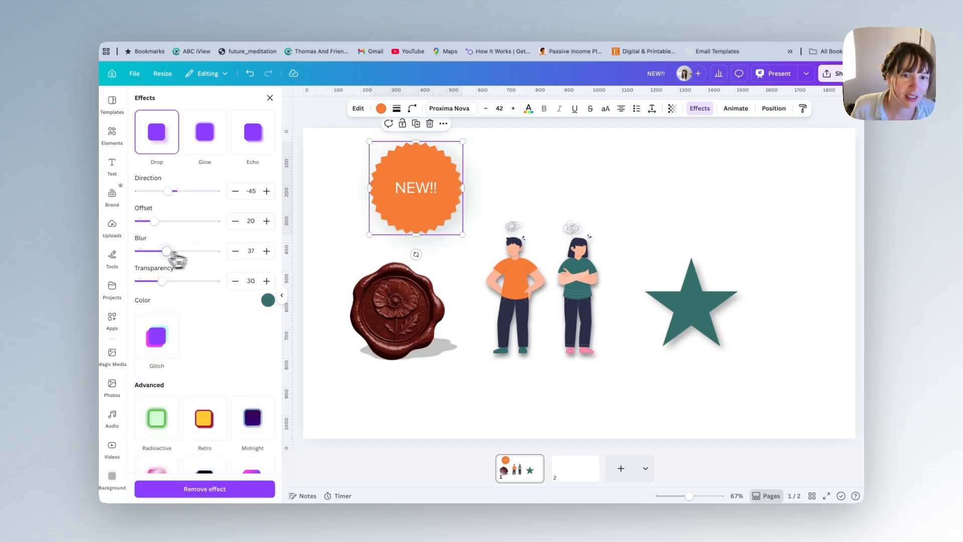
left_click_drag(158, 224, 162, 230)
left_click_drag(167, 191, 193, 191)
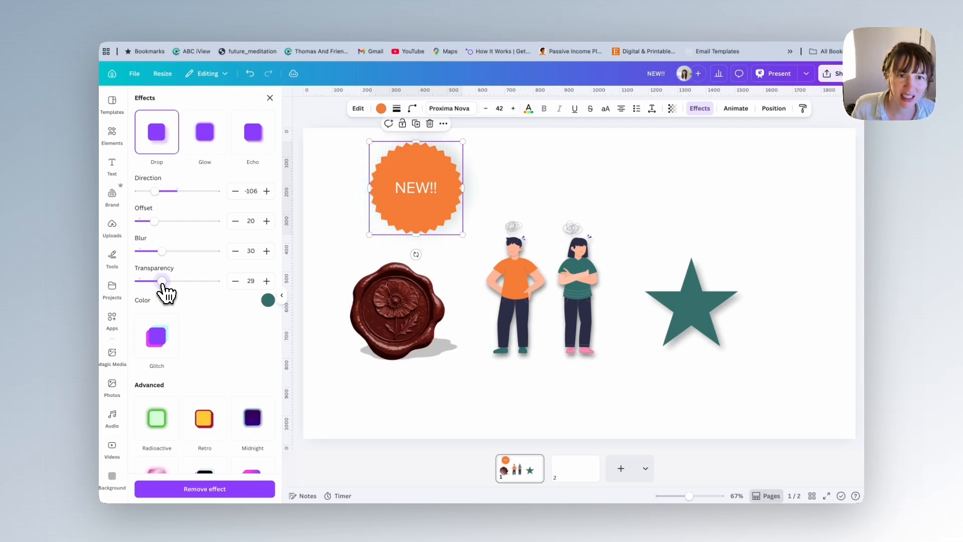
left_click(377, 426)
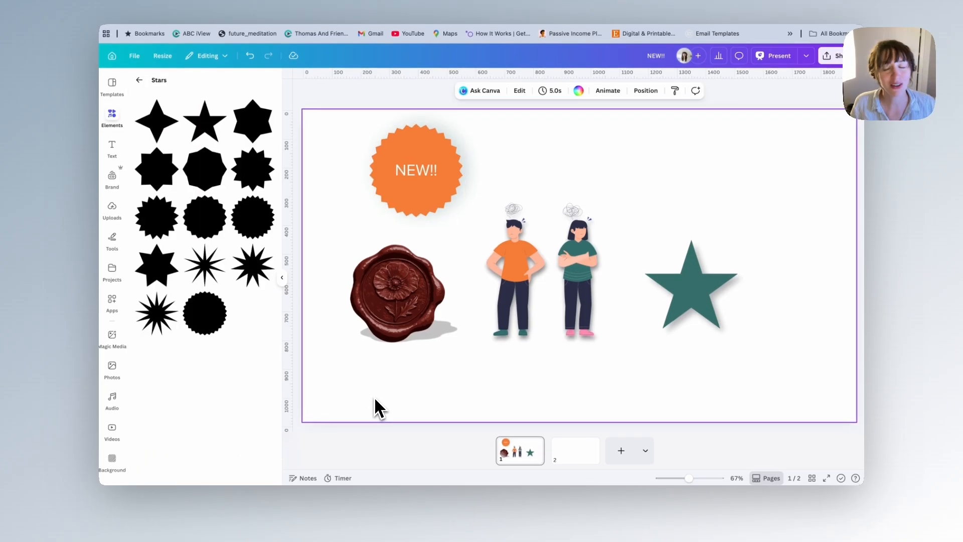